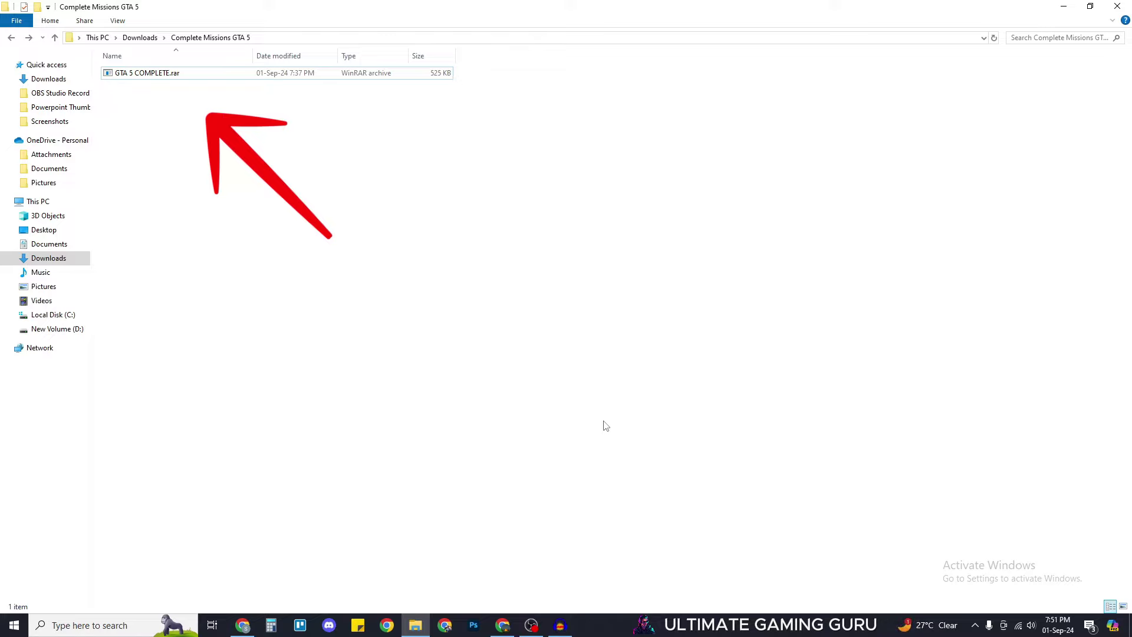
Extract GTA 5 COMPLETE.rar with WinRAR into the same folder and open the extracted GTA 5 COMPLETE folder.
click(192, 76)
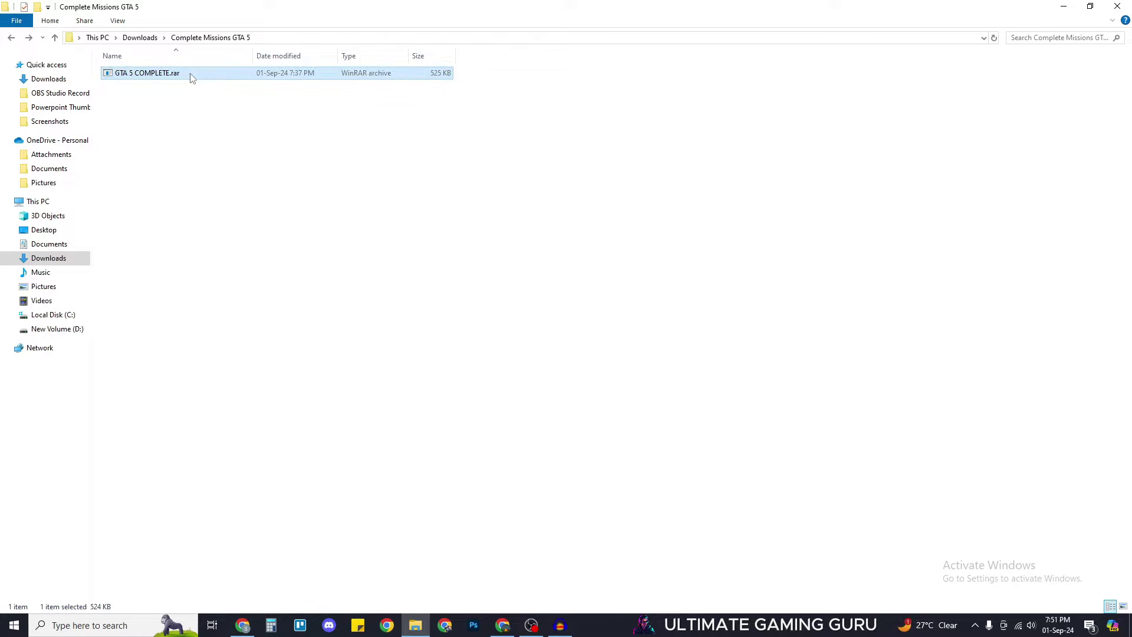
right_click(191, 77)
mouse_move(276, 151)
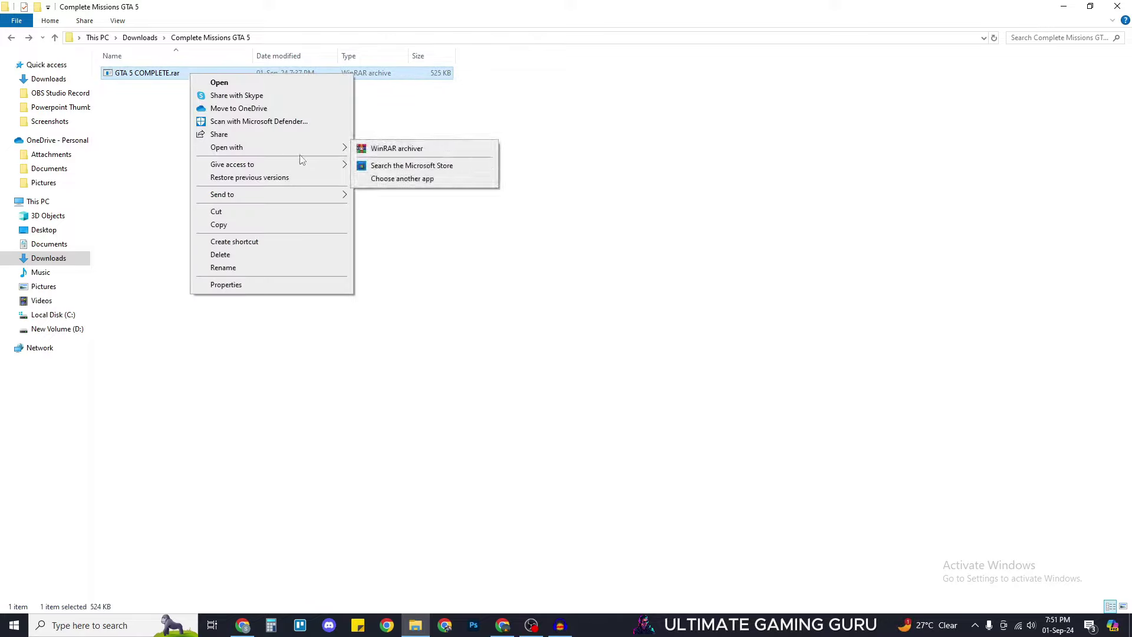
click(384, 150)
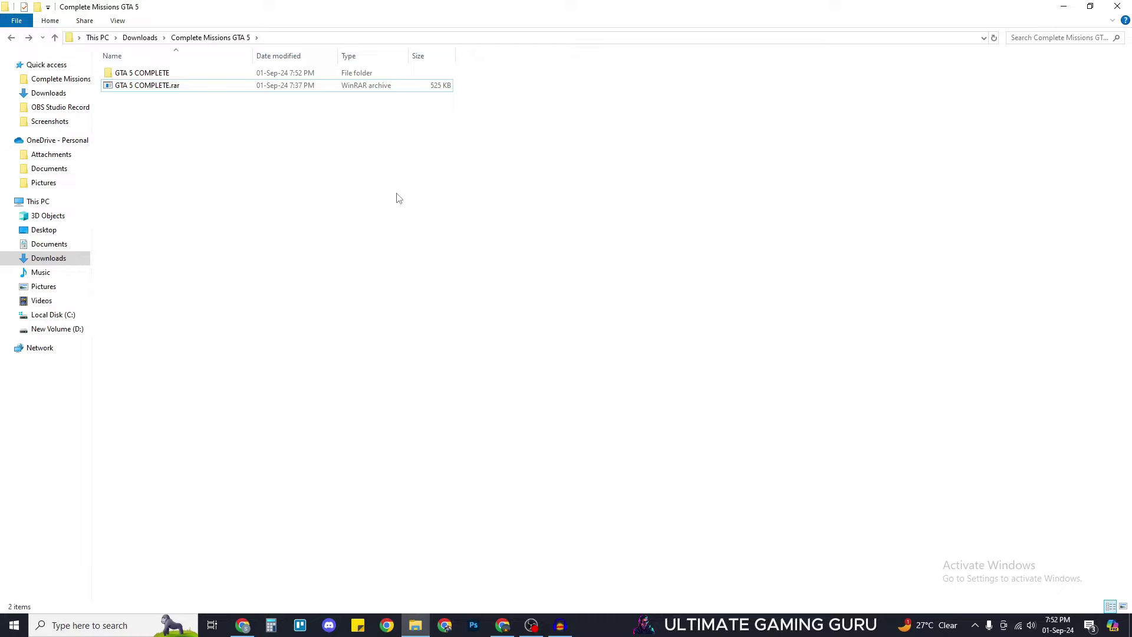
double_click(158, 74)
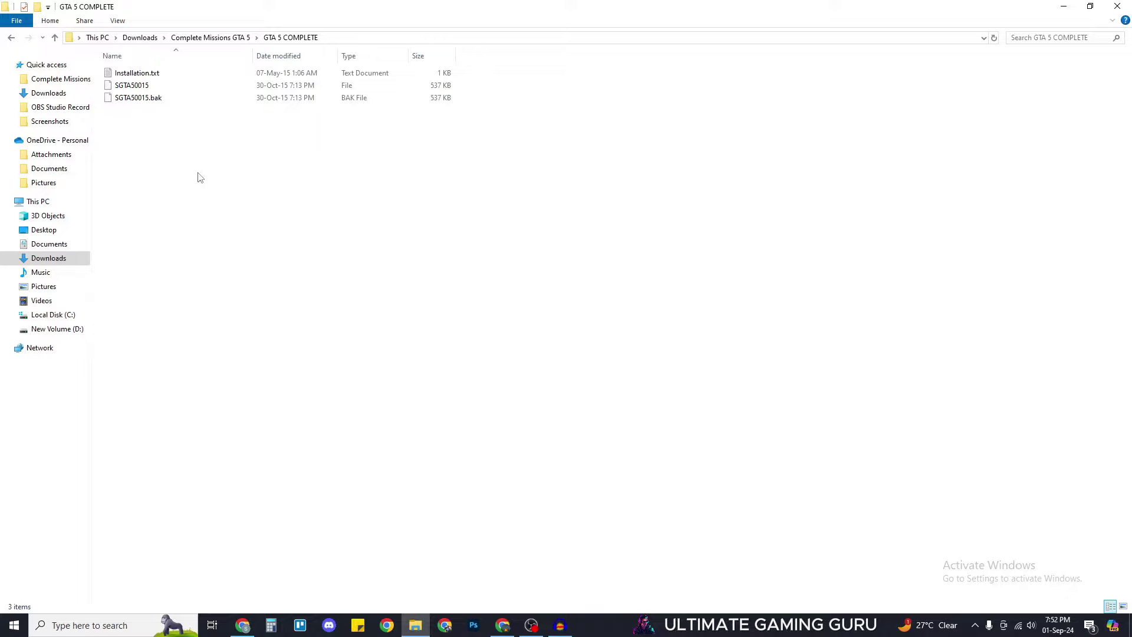
Go to Local Disk (C:) and turn on the display of hidden items.
click(54, 317)
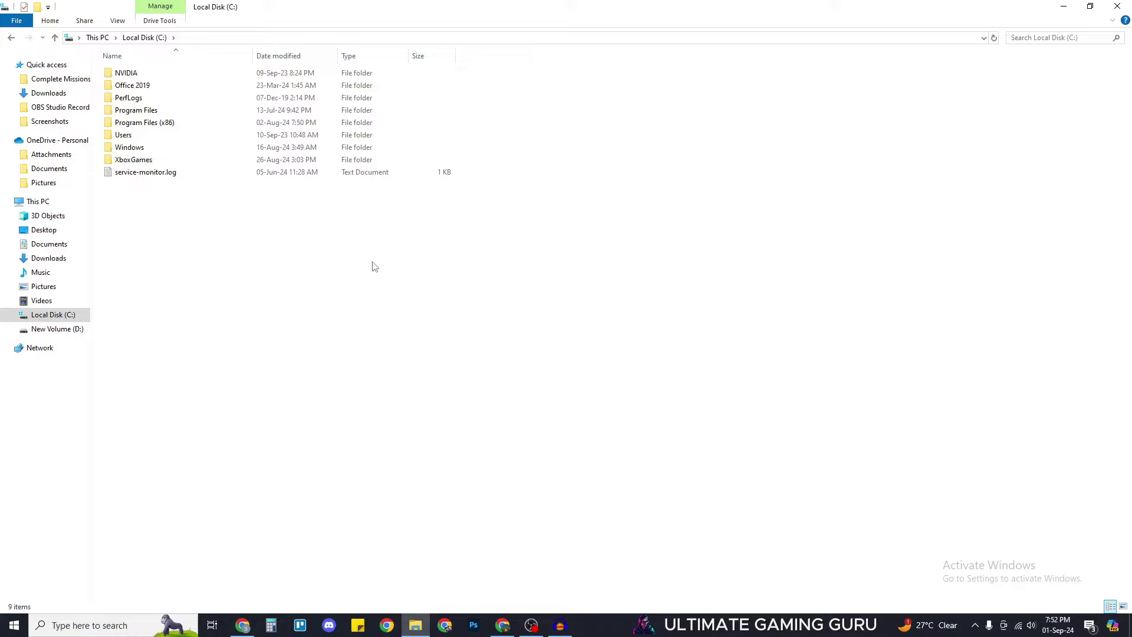
click(118, 22)
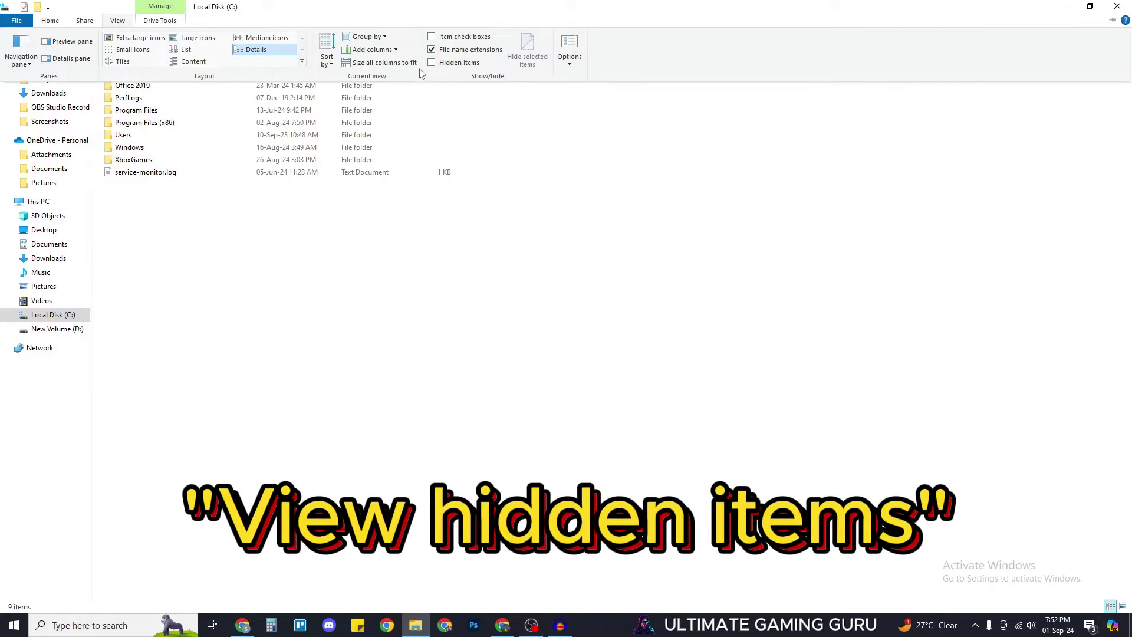
click(442, 65)
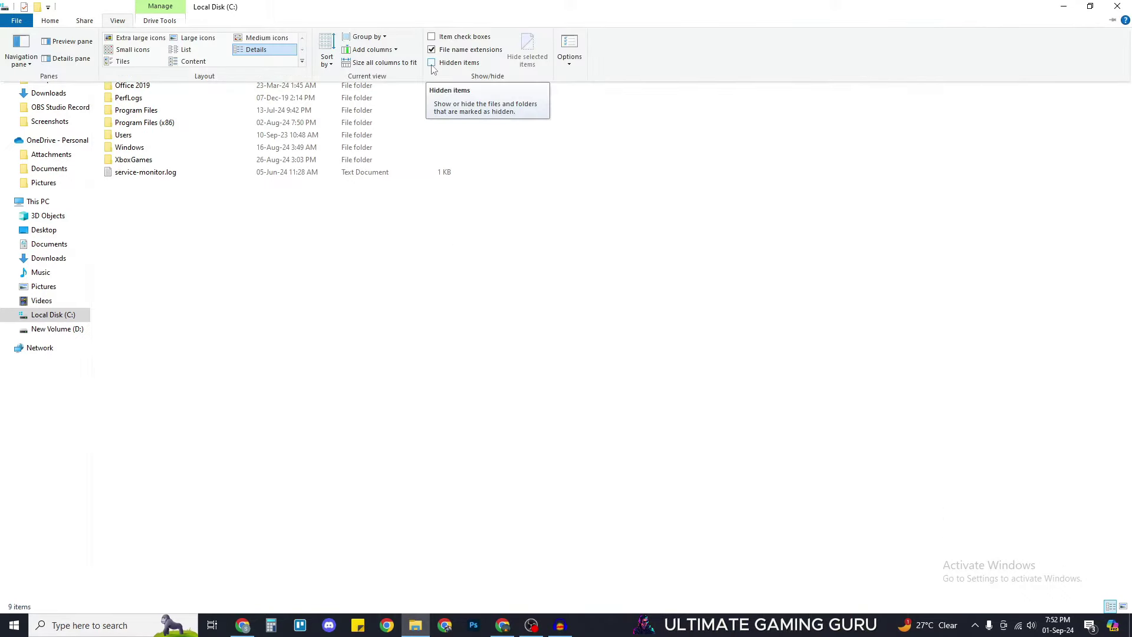
click(432, 64)
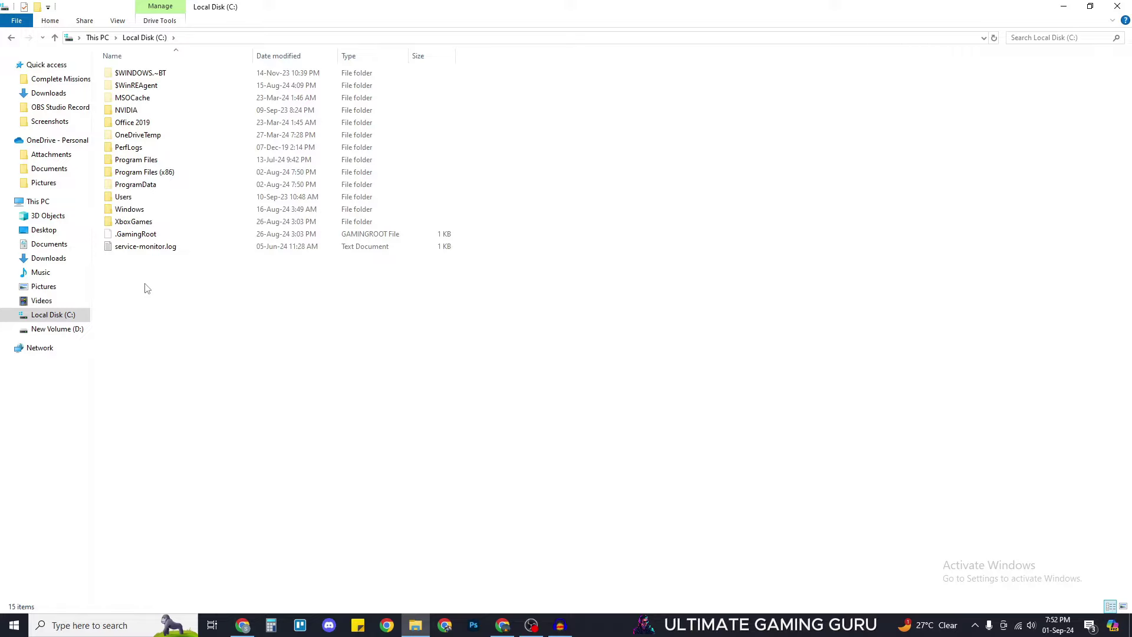
Open the Social Club folder inside ProgramData > Rockstar Games on Local Disk (C:).
click(172, 186)
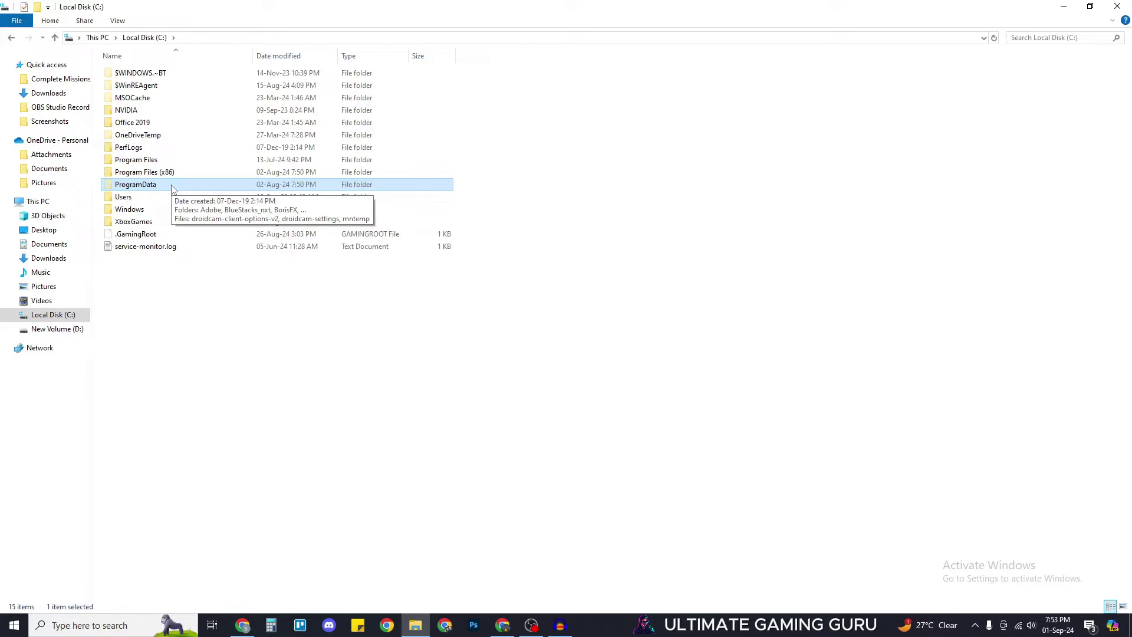
double_click(172, 186)
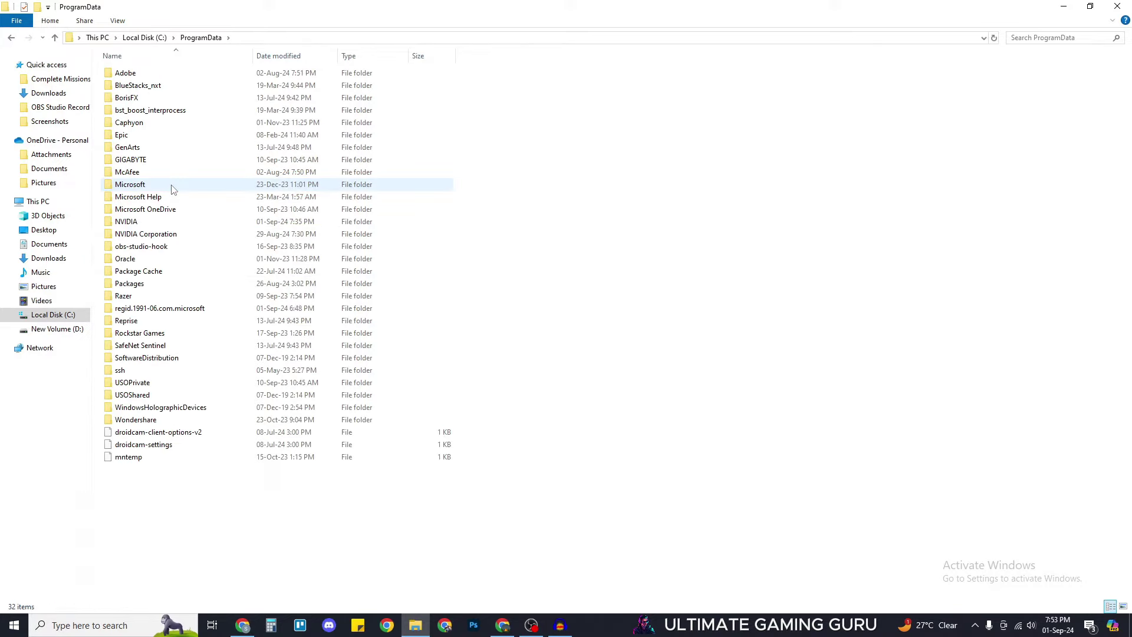
click(173, 186)
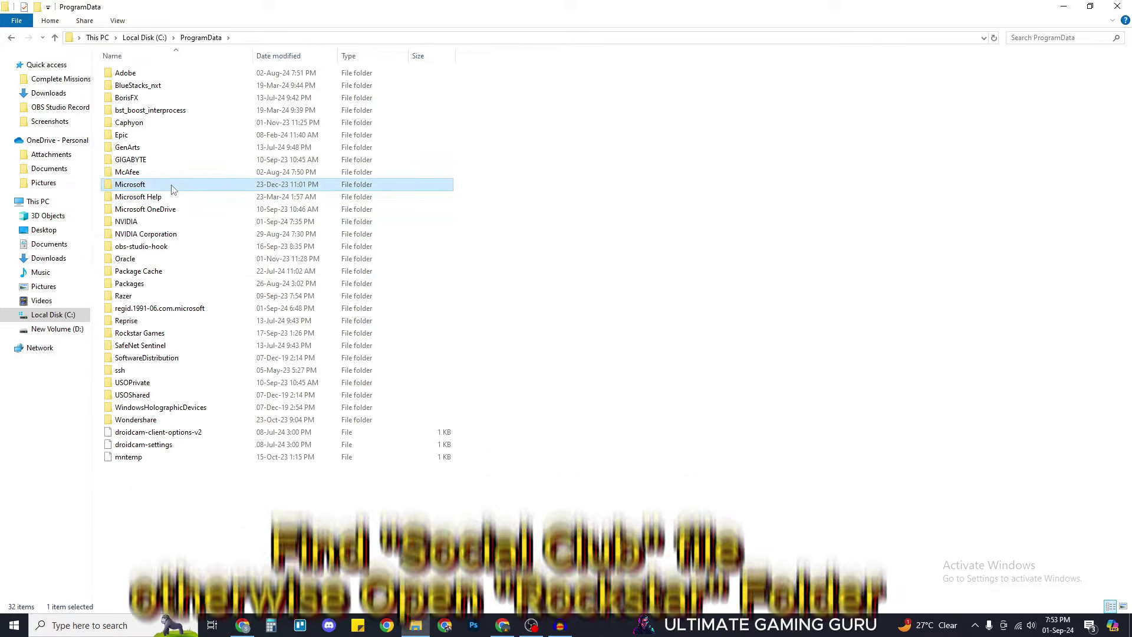
click(188, 335)
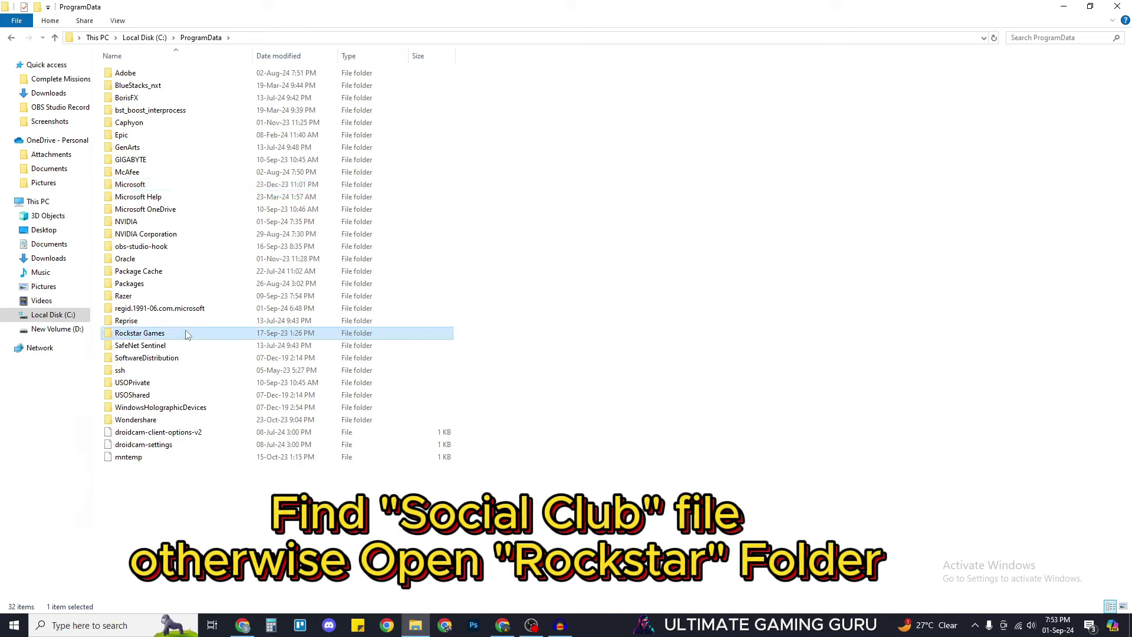
double_click(185, 333)
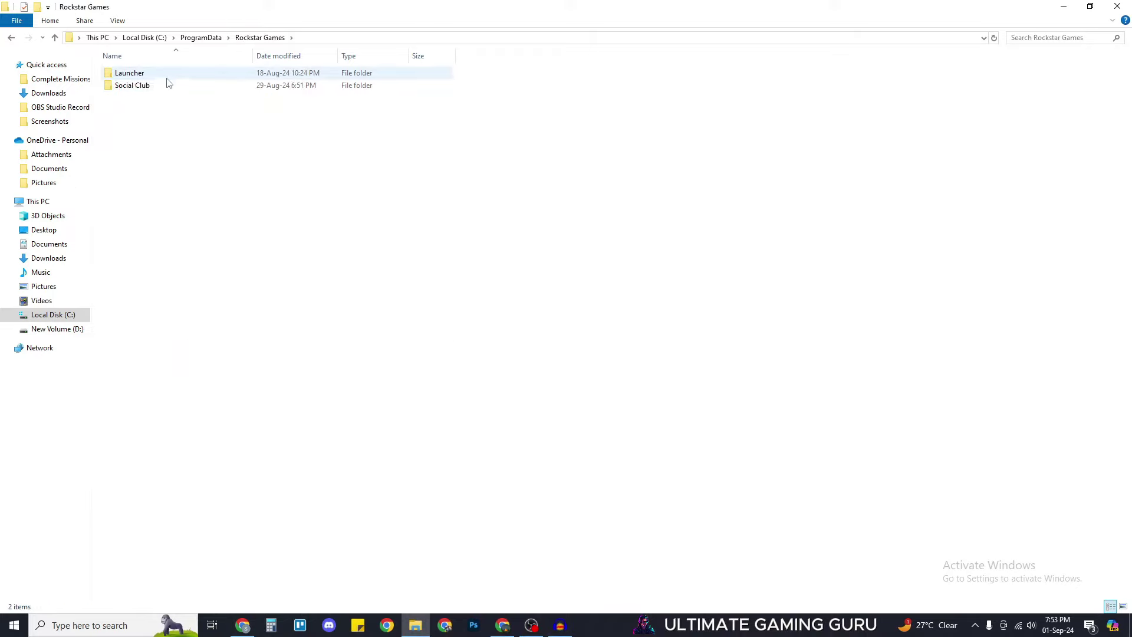
click(135, 86)
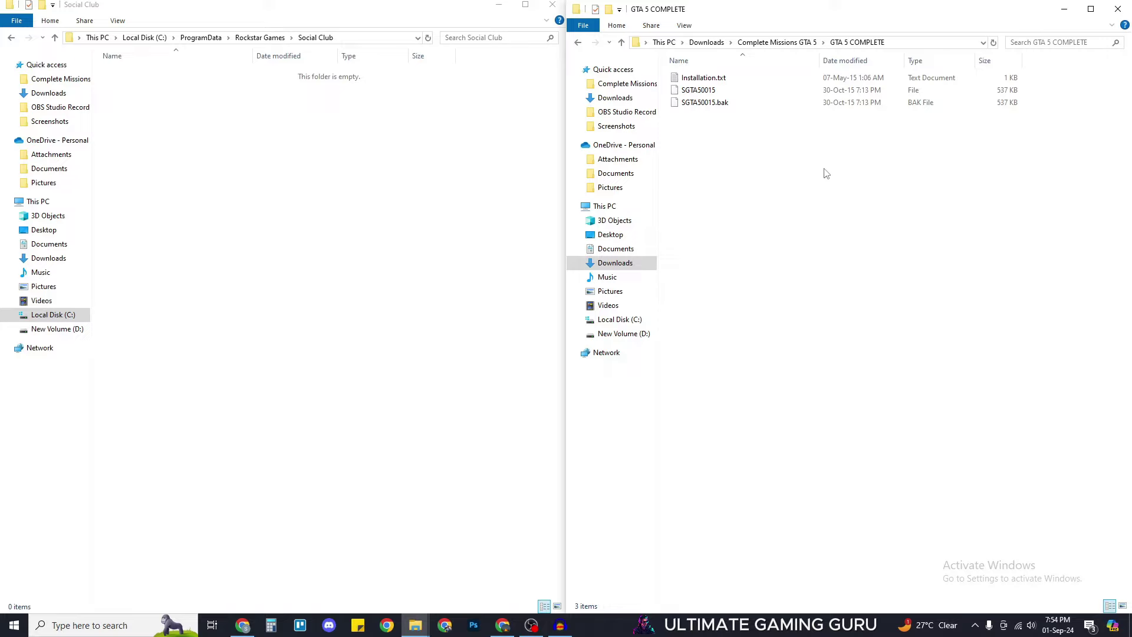
Copy Installation.txt, SGTA50015 and SGTA50015.bak from the GTA 5 COMPLETE folder into the Social Club folder.
drag(847, 175, 676, 78)
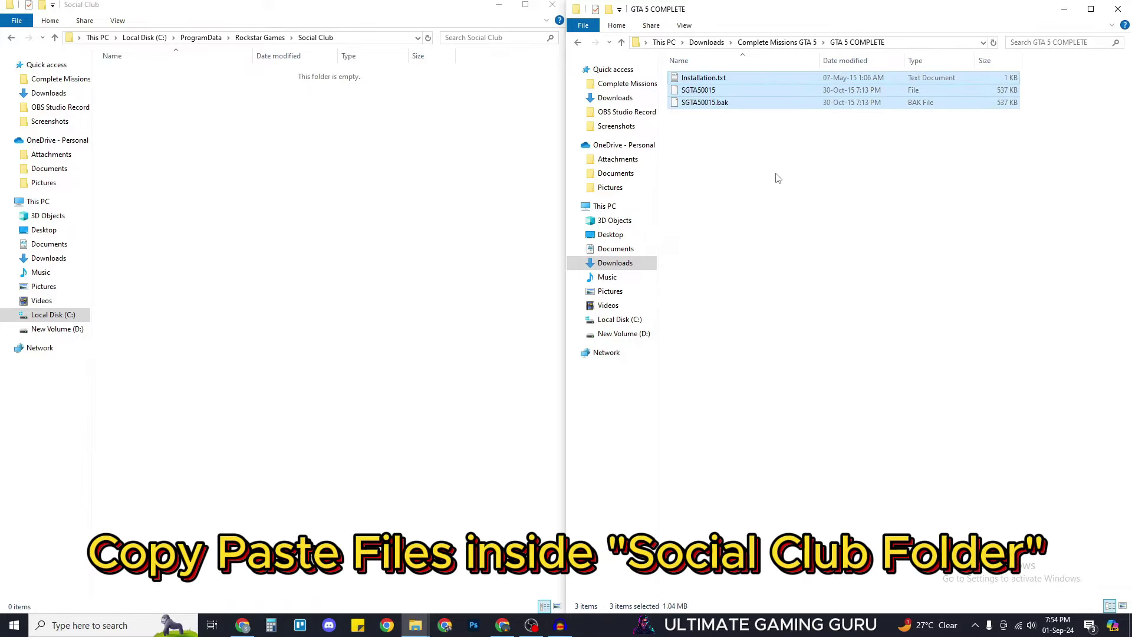
key(ctrl+c)
click(246, 238)
key(ctrl+v)
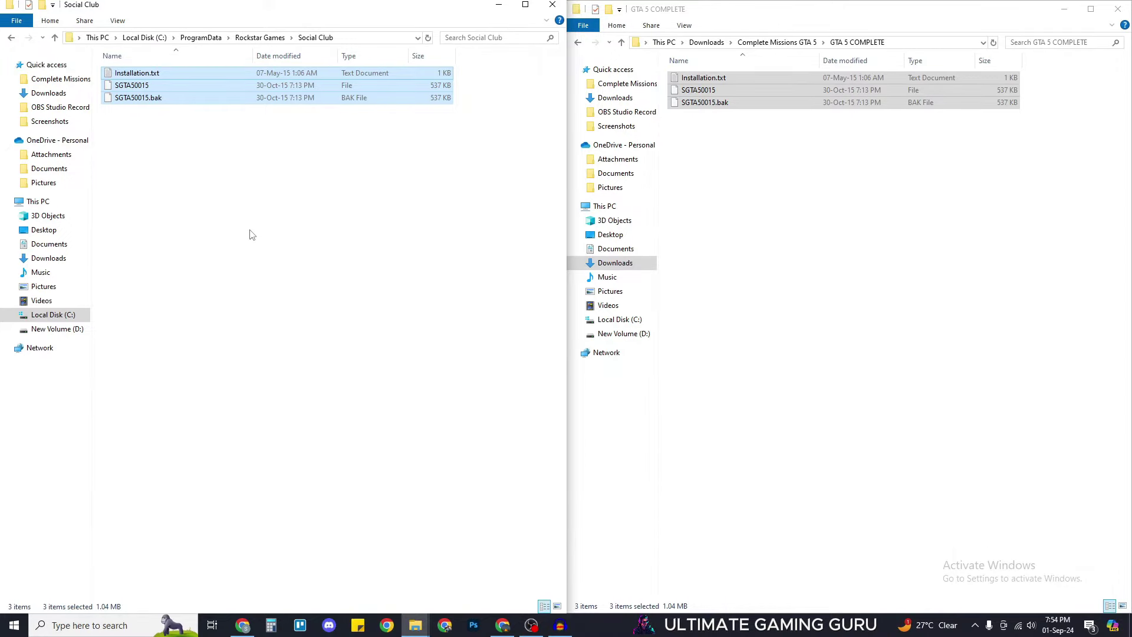
Open the profile folder 5DEDE8E0 under Documents > Rockstar Games > GTA V > Profiles.
key(alt+Left)
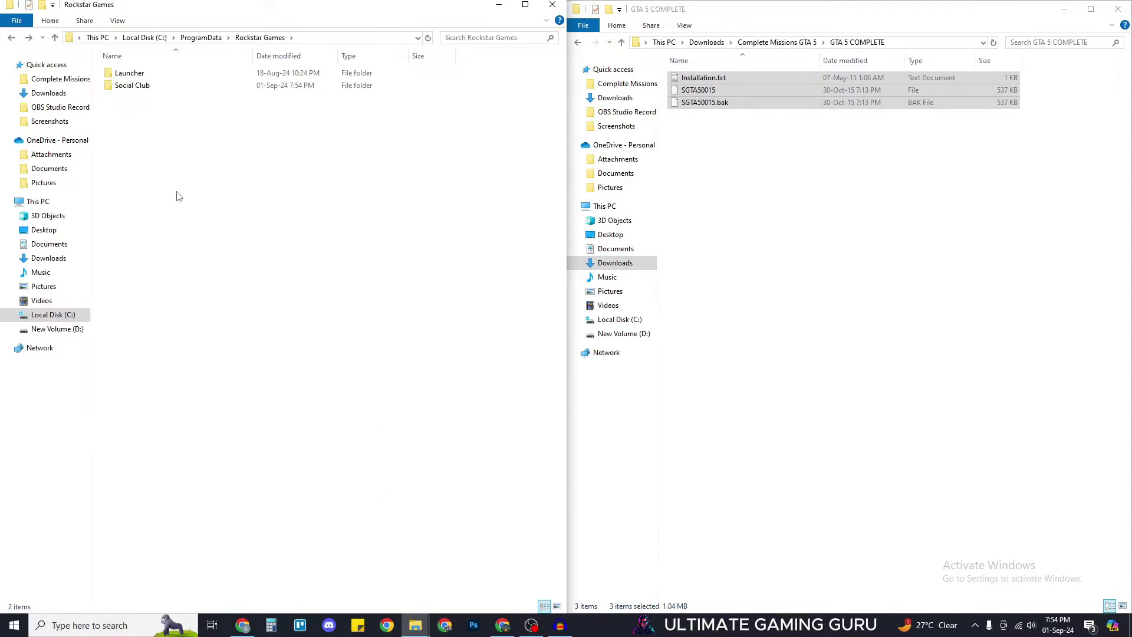
click(47, 250)
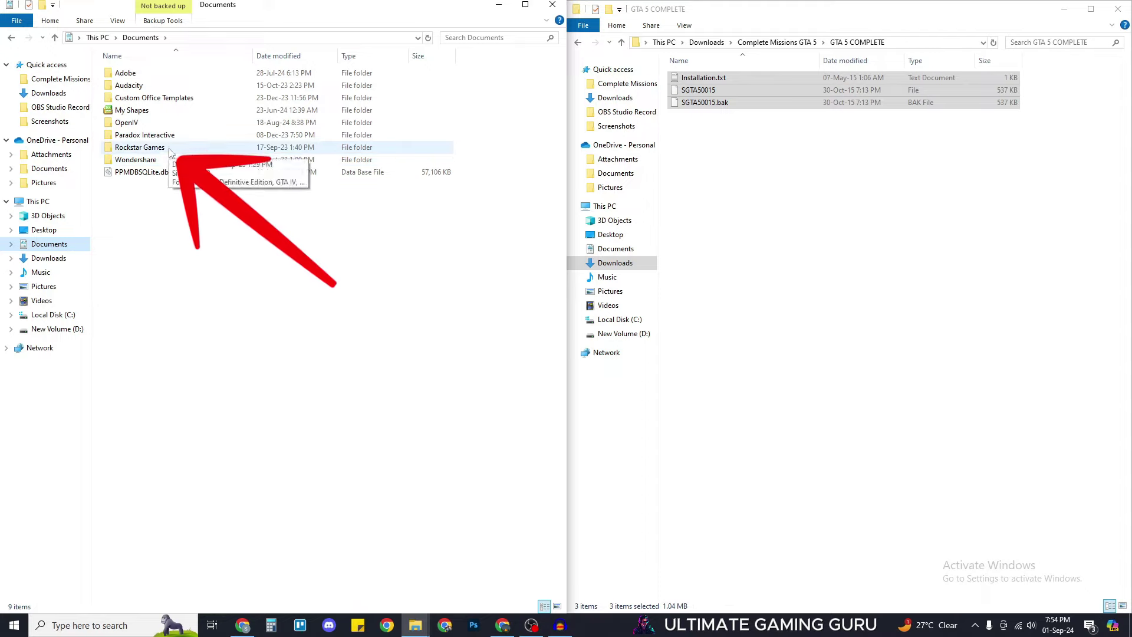
double_click(140, 147)
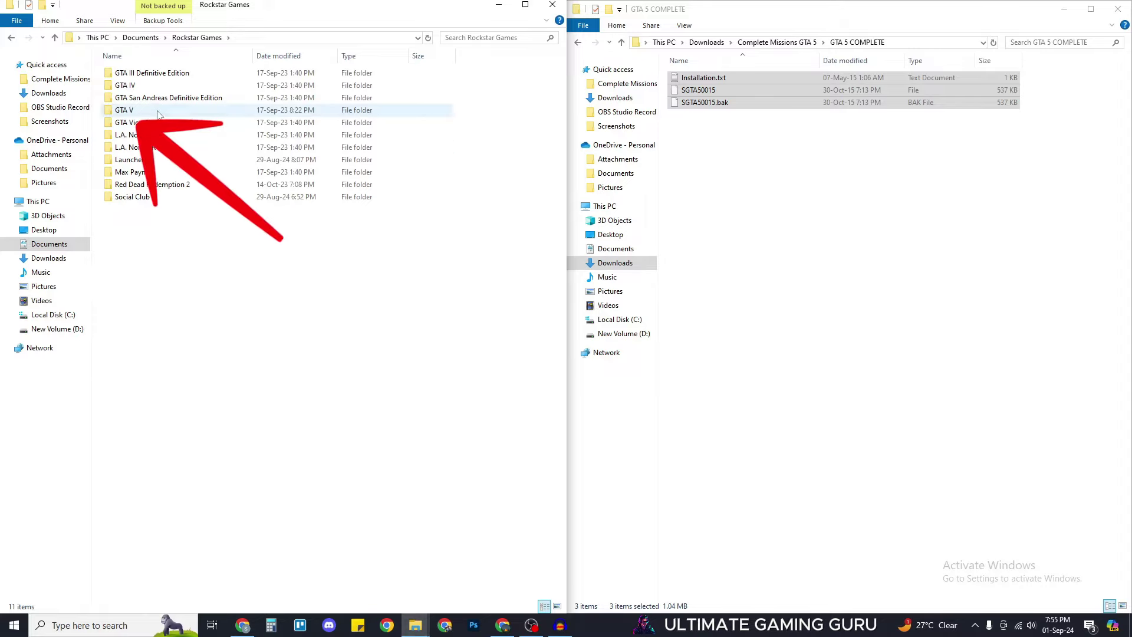
click(185, 111)
double_click(185, 111)
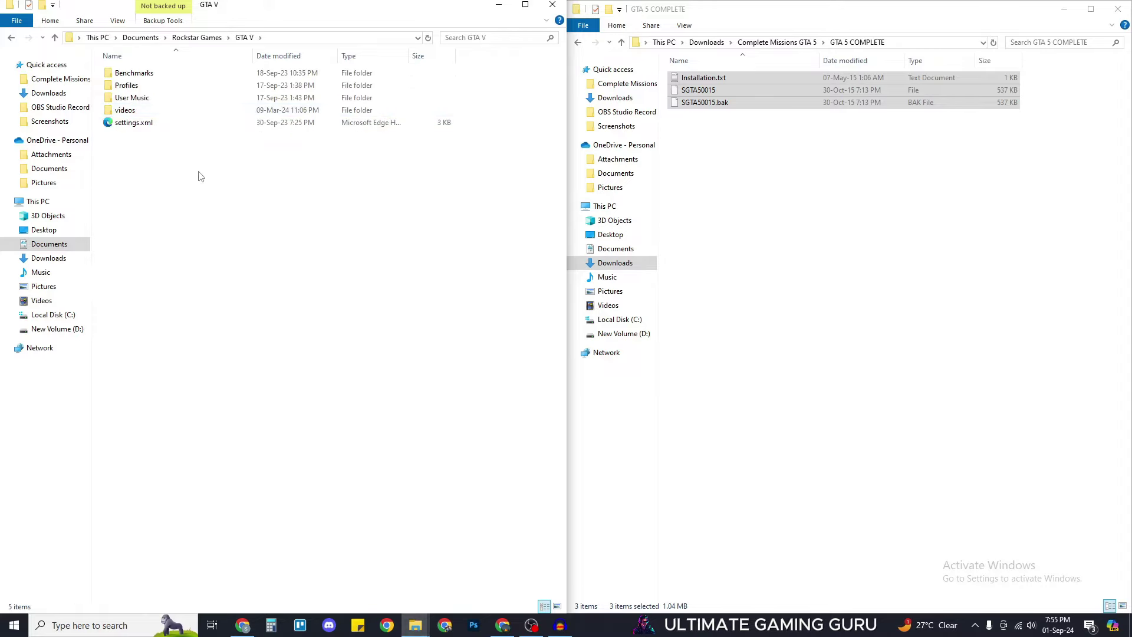
double_click(183, 87)
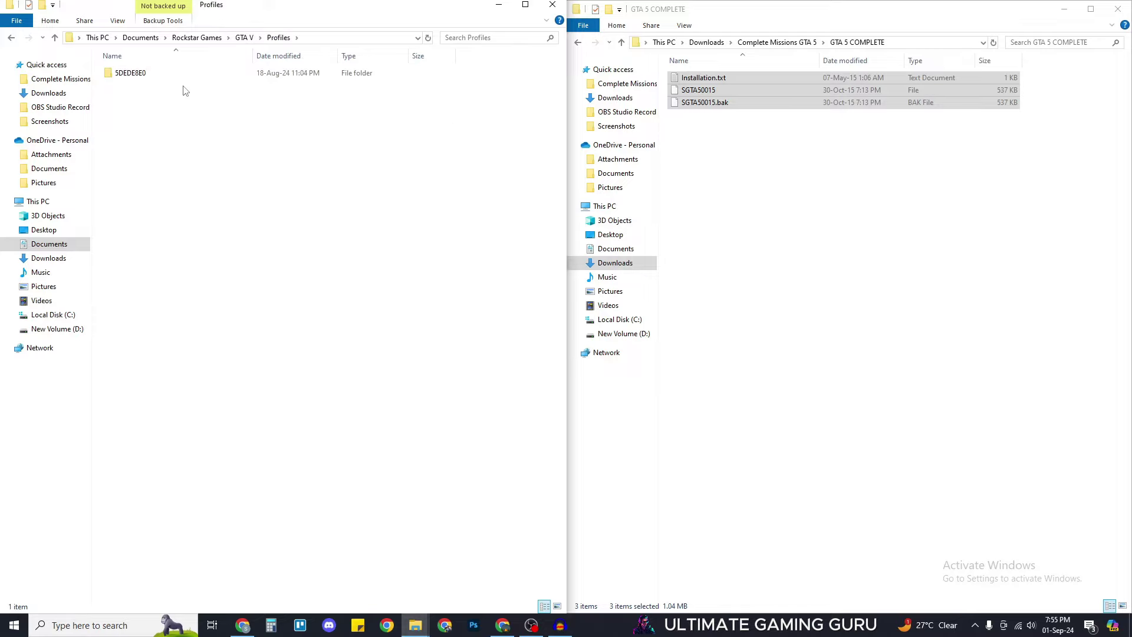
double_click(170, 74)
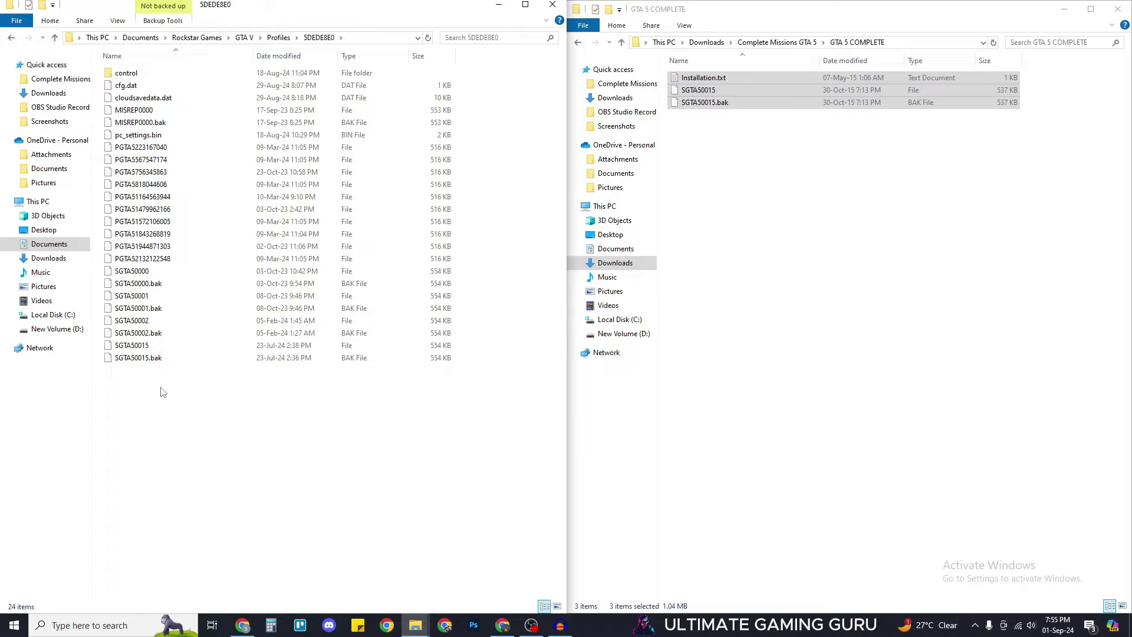
Copy the three GTA 5 COMPLETE files into the 5DEDE8E0 profile folder, replacing the files with the same names.
click(155, 347)
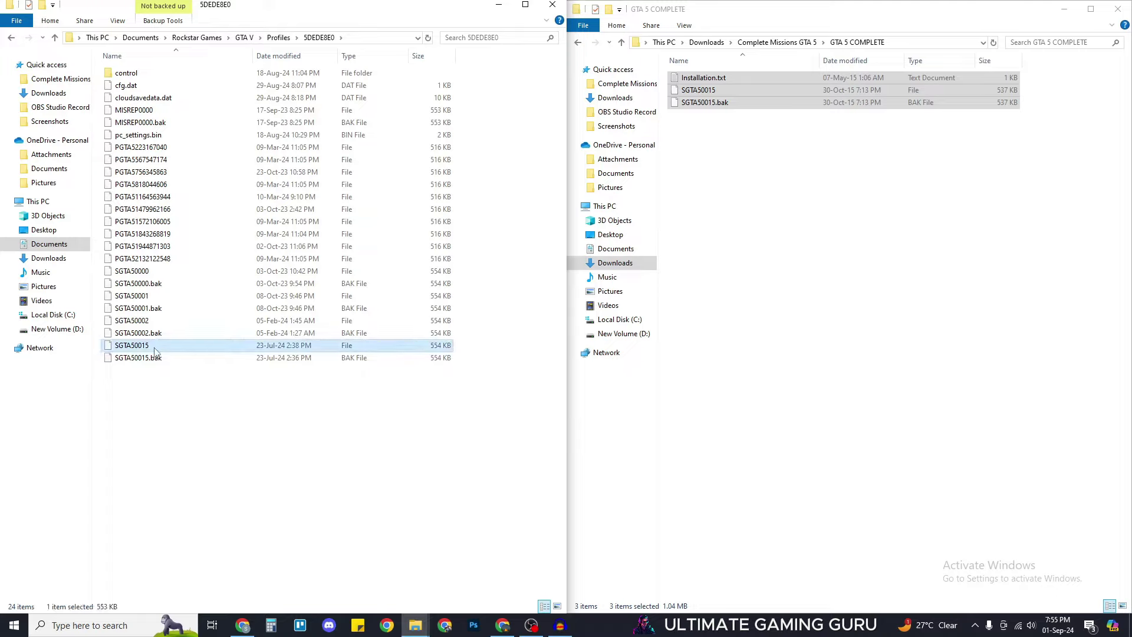
click(457, 242)
click(766, 173)
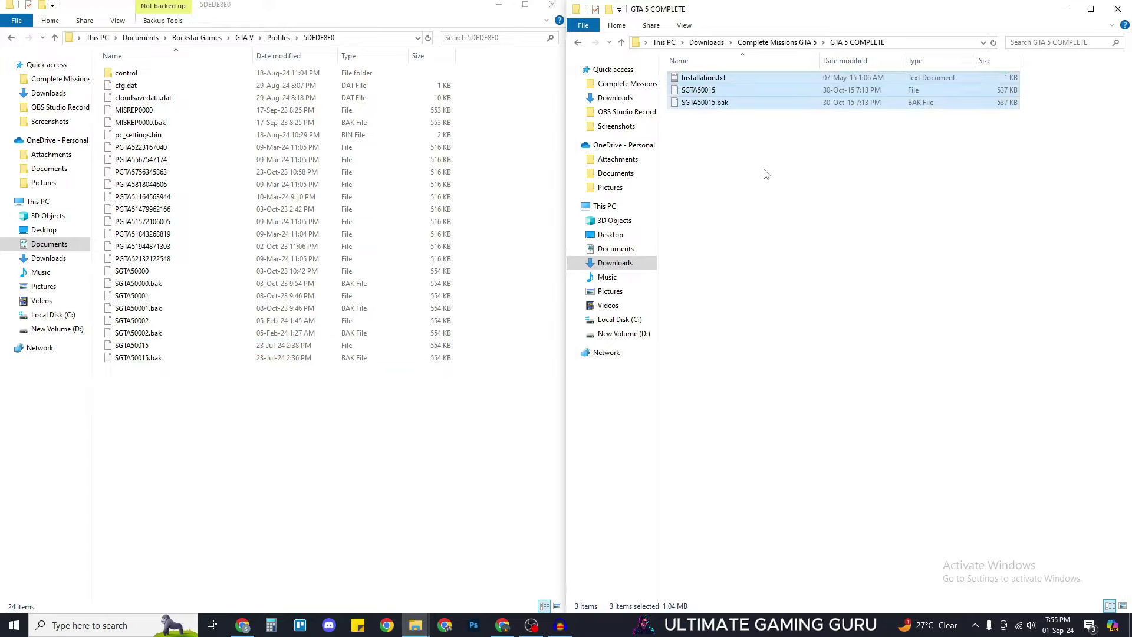
click(766, 173)
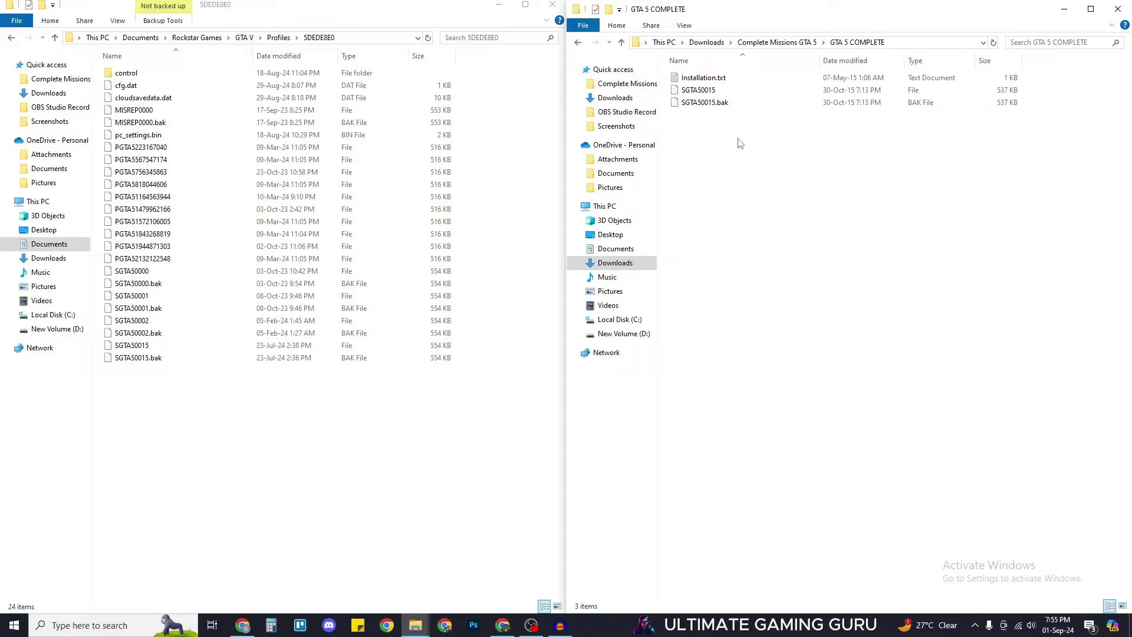
click(283, 345)
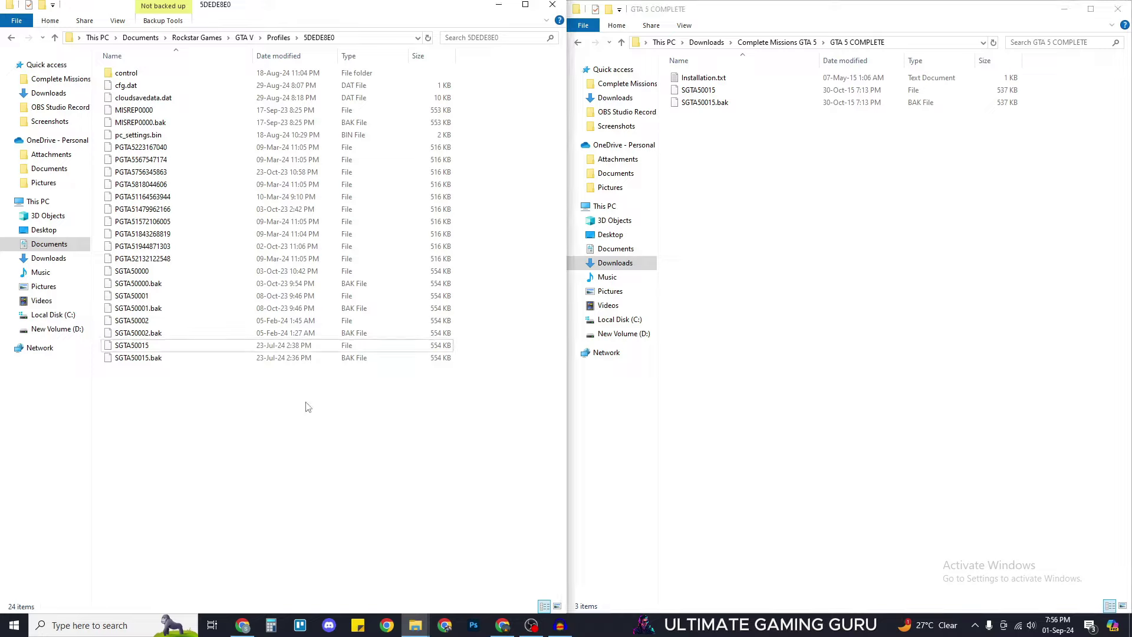
drag(738, 163, 707, 75)
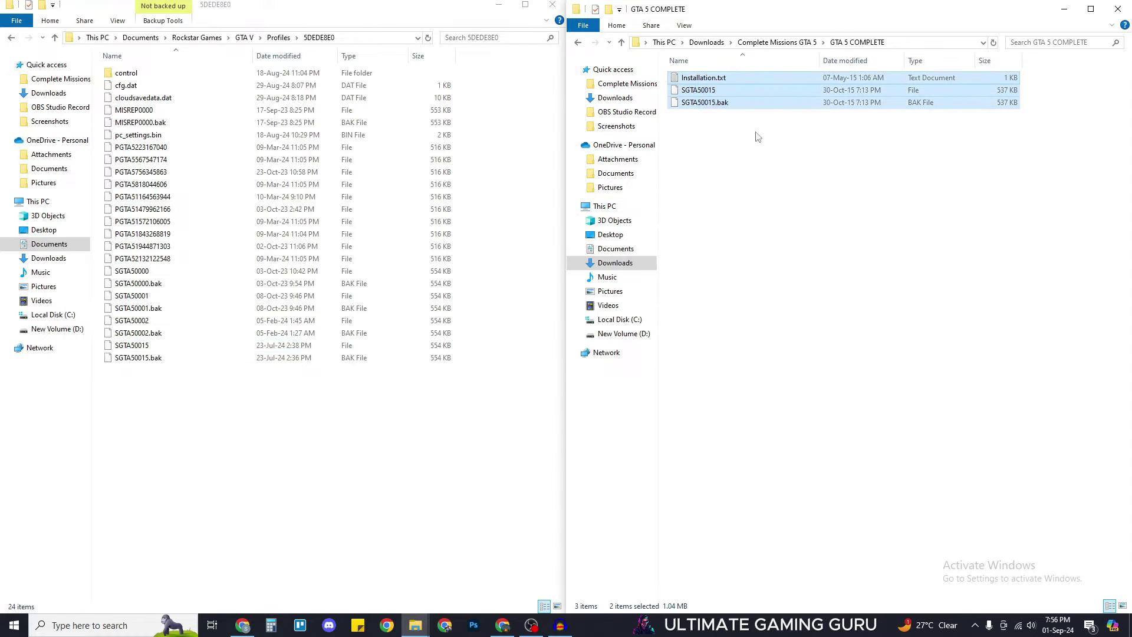
click(267, 434)
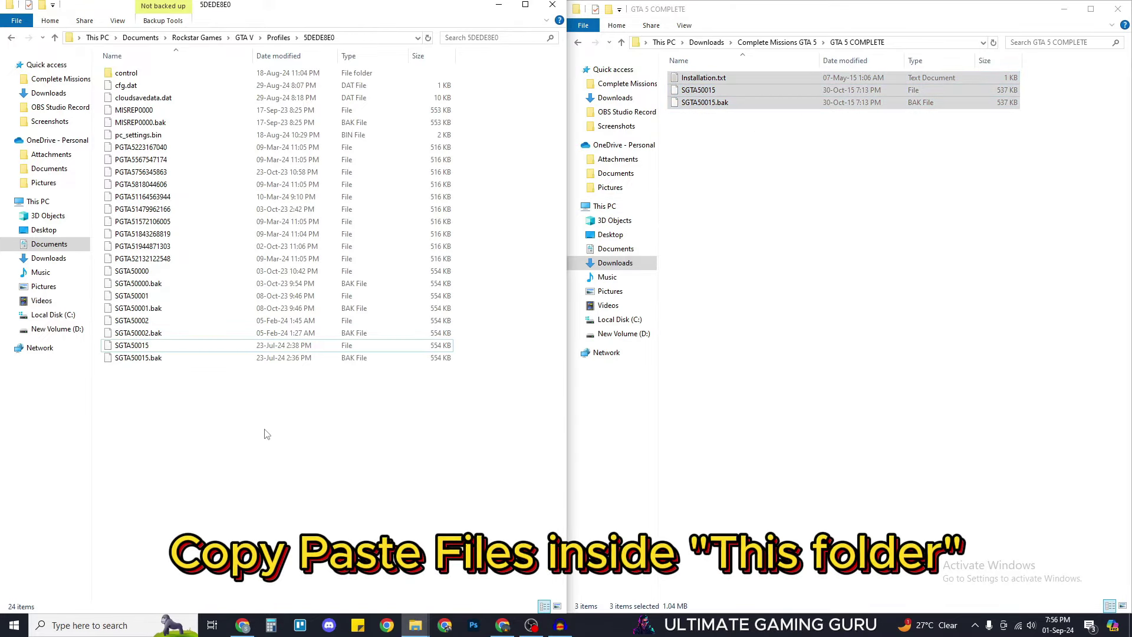
key(ctrl+v)
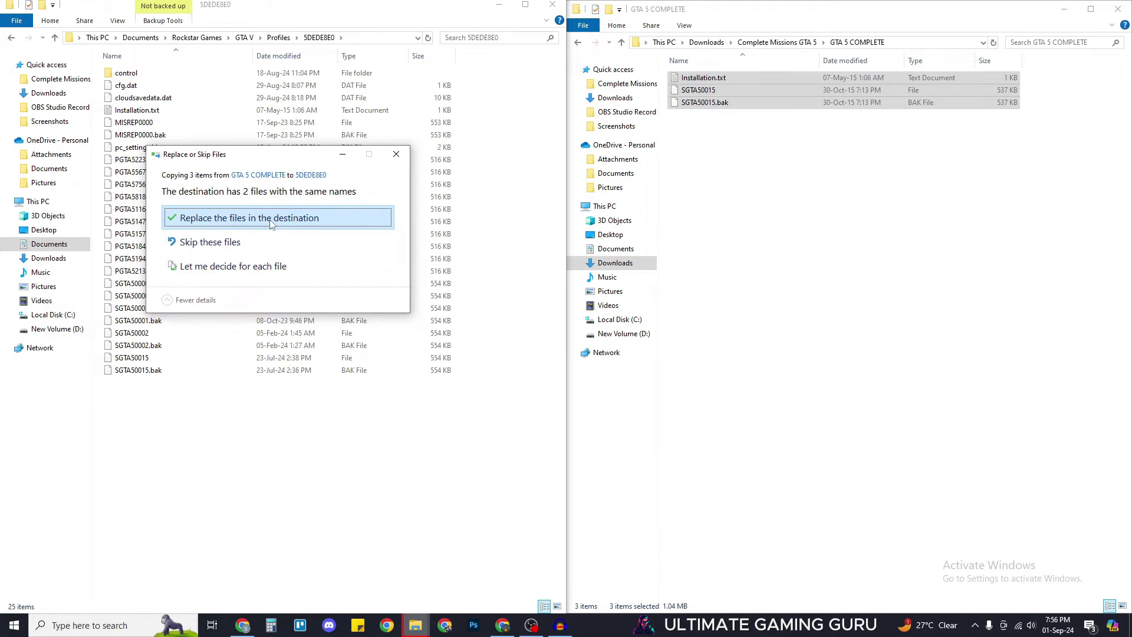
click(272, 219)
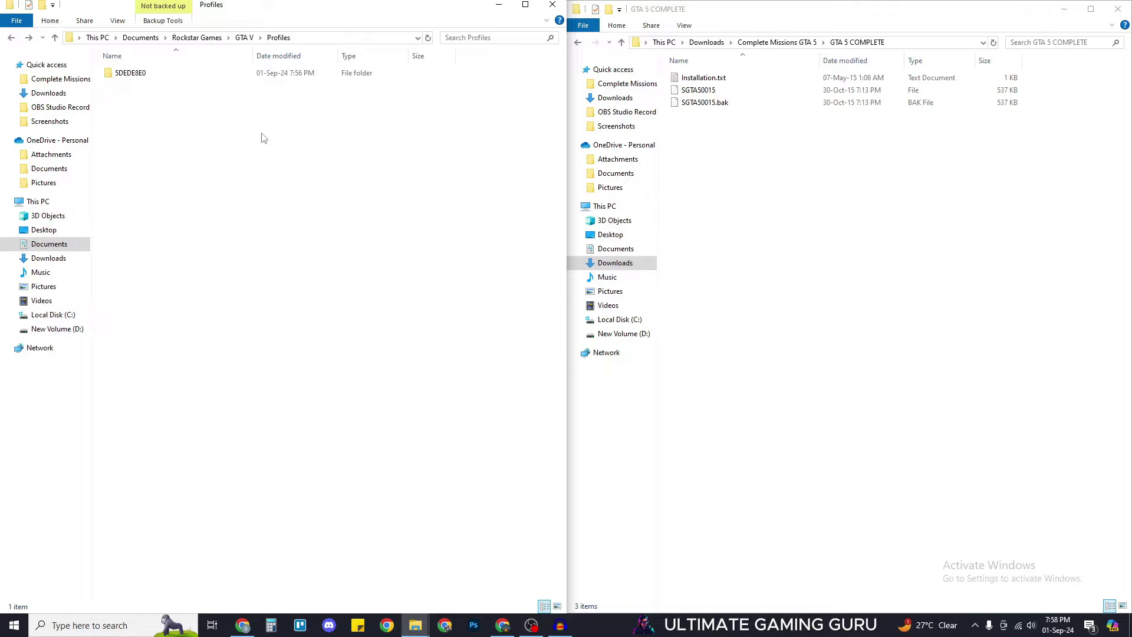
click(116, 629)
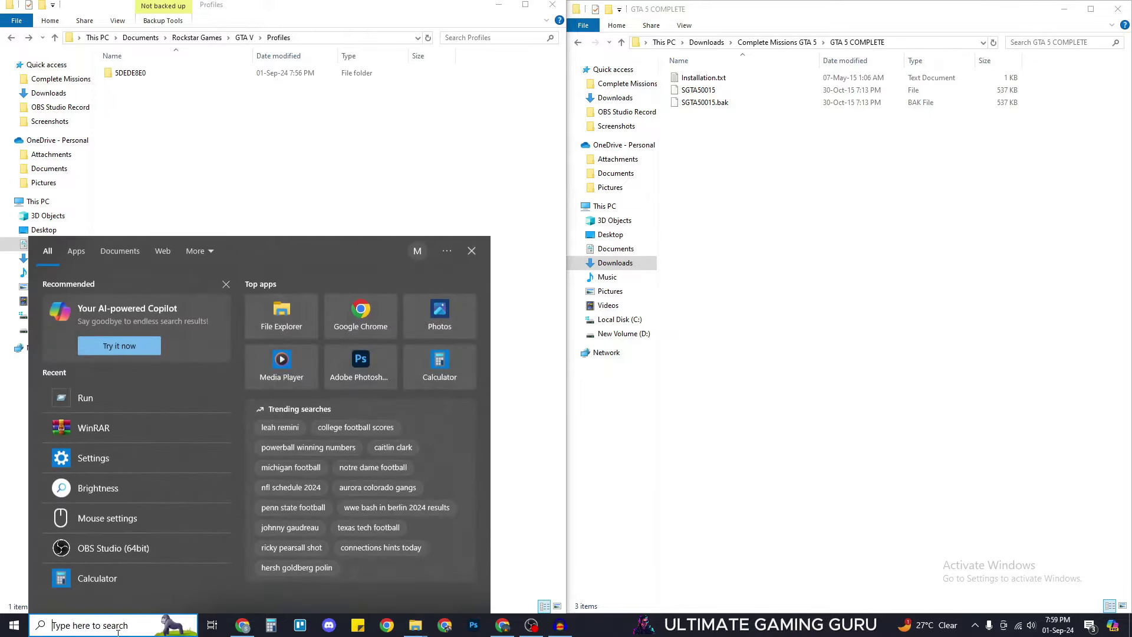
text(run)
key(Return)
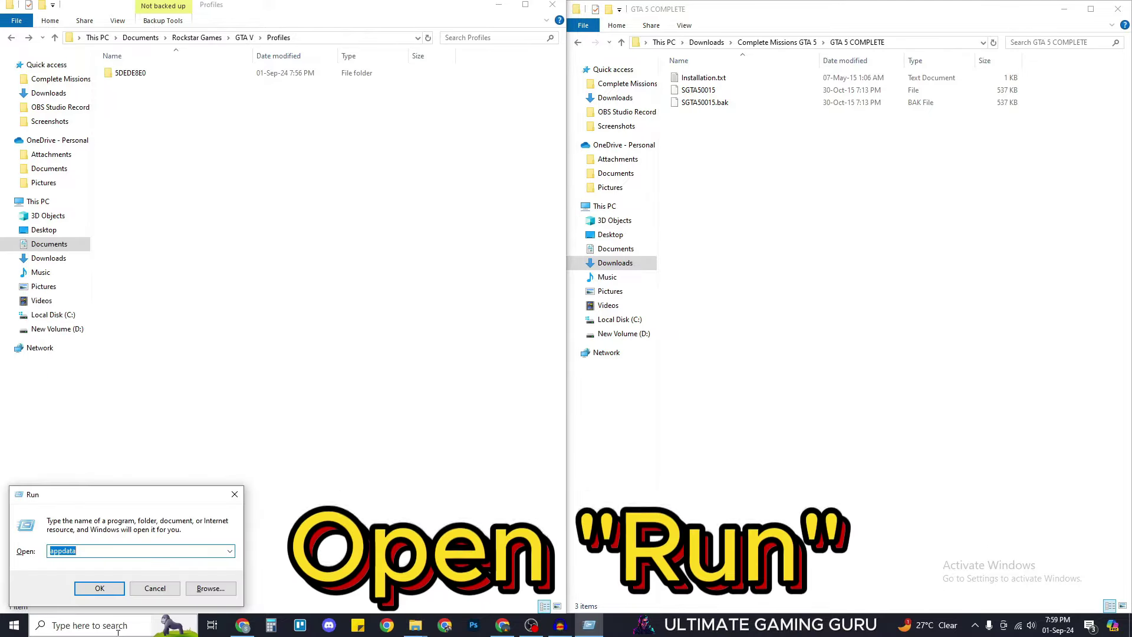
drag(101, 502, 351, 204)
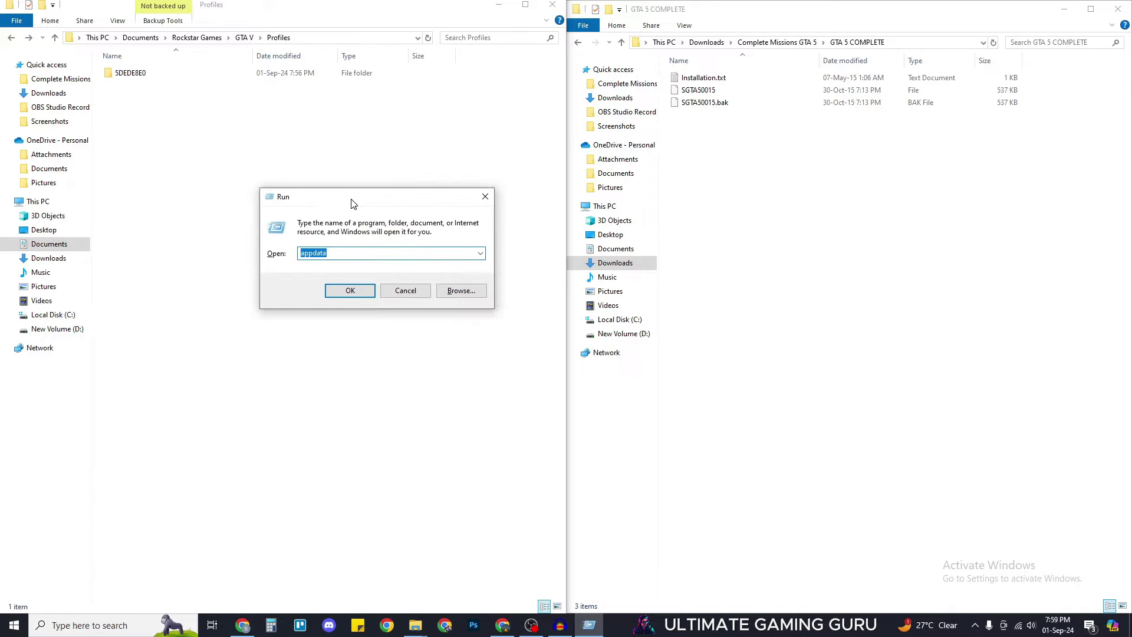
click(488, 201)
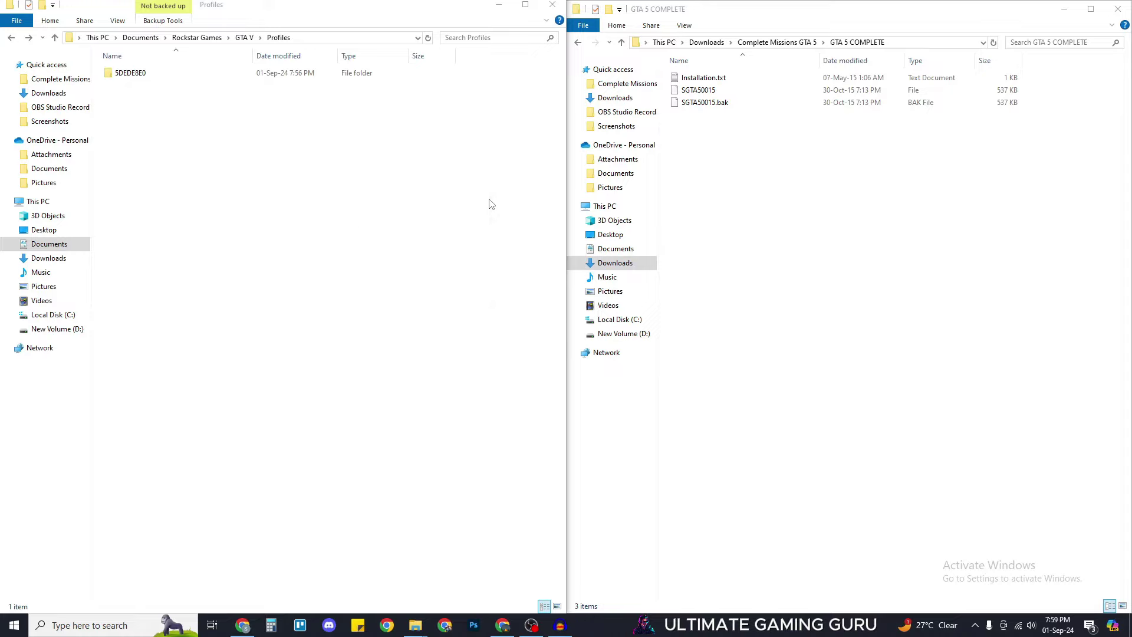
Open the AppData folder through the Run command, place its window beside the GTA 5 COMPLETE folder, and enter Roaming.
key(super+r)
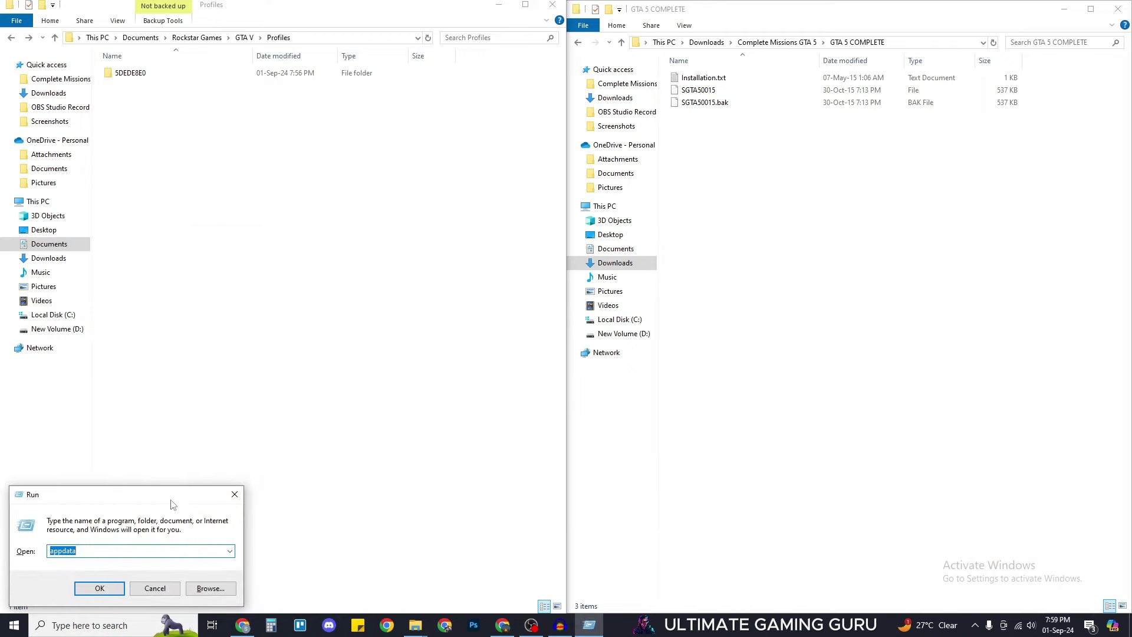
drag(171, 504, 379, 186)
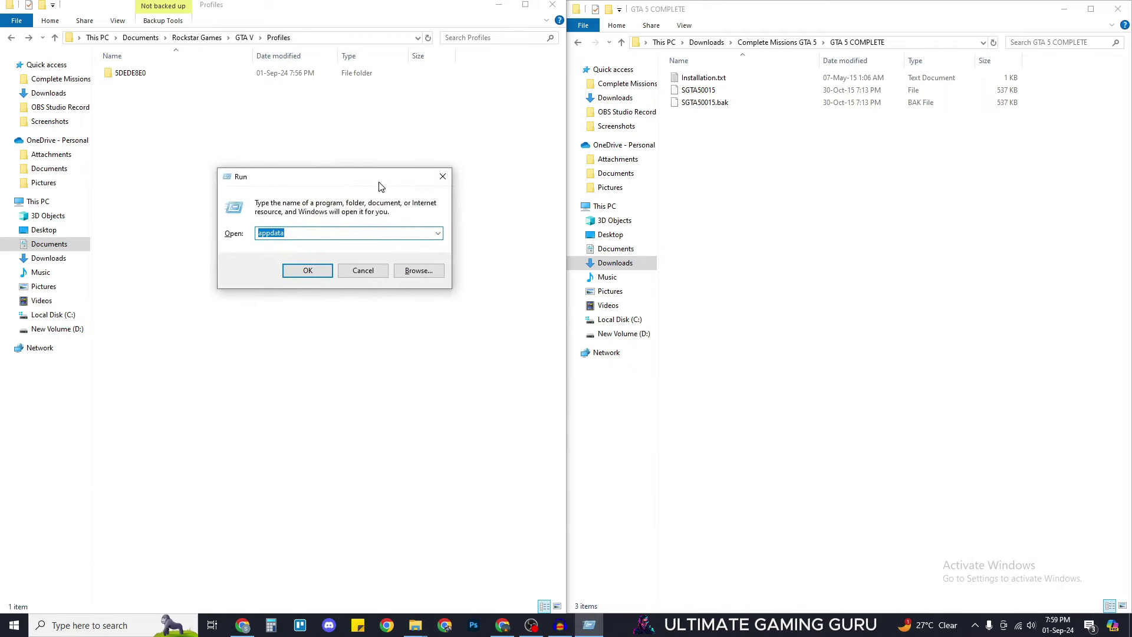
click(302, 237)
click(308, 270)
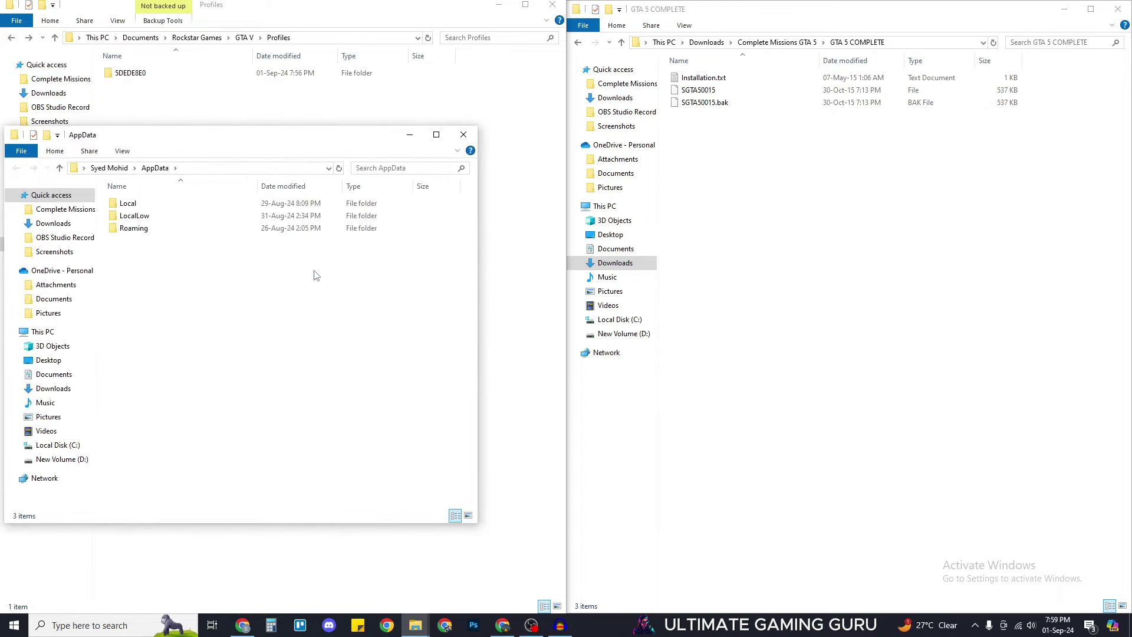
key(super+Left)
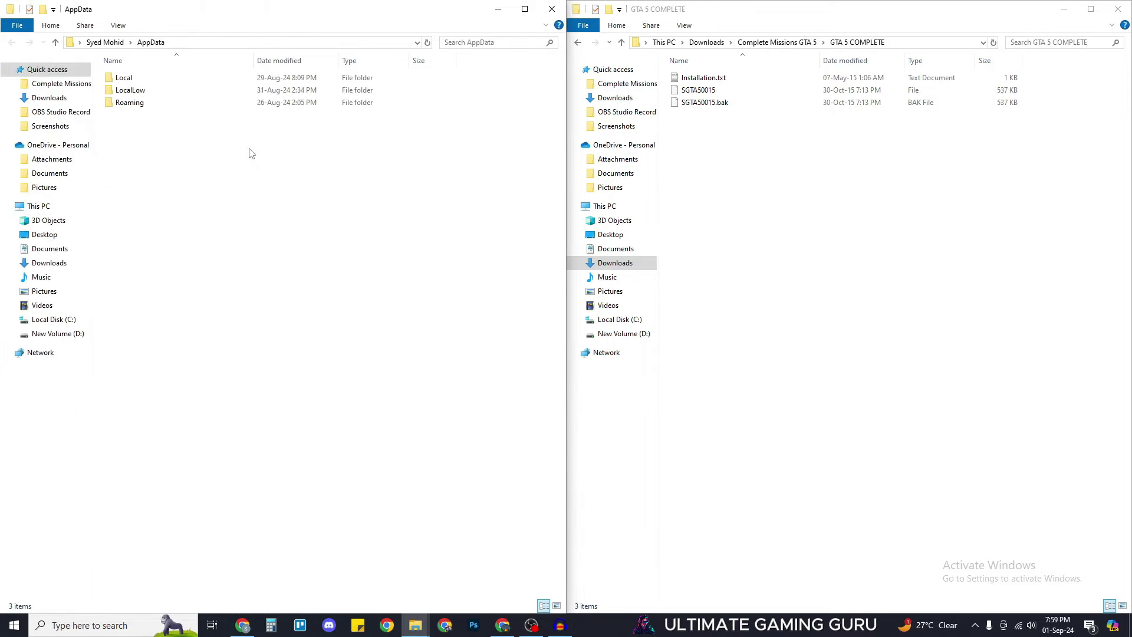
double_click(167, 102)
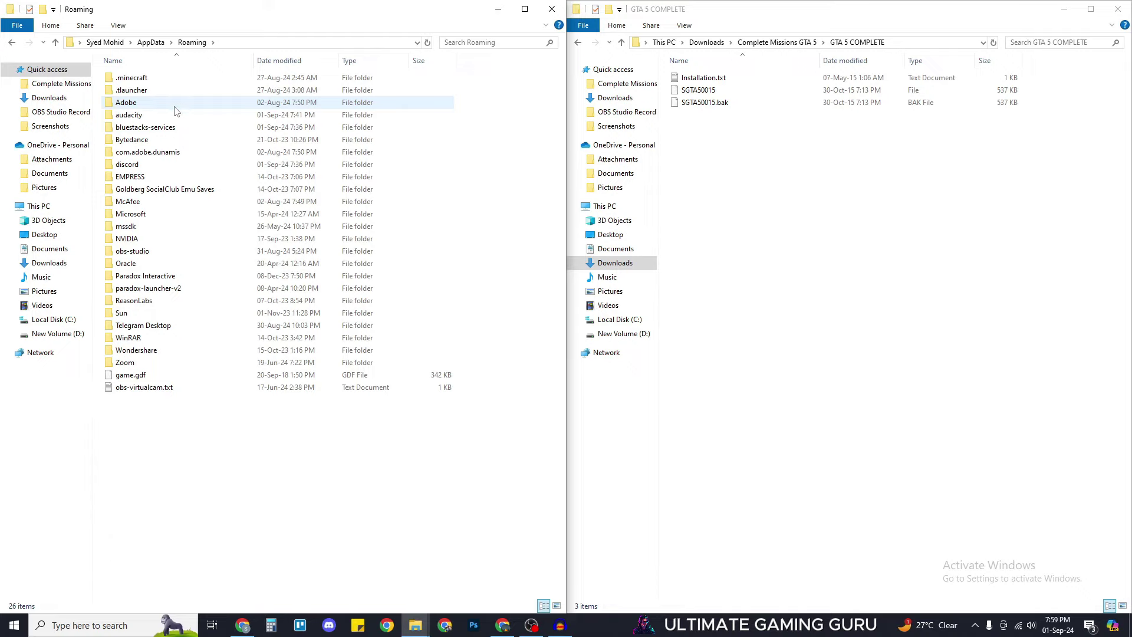
Open the save folder 0F74F4C4 inside Goldberg SocialClub Emu Saves > RDR2.
click(204, 189)
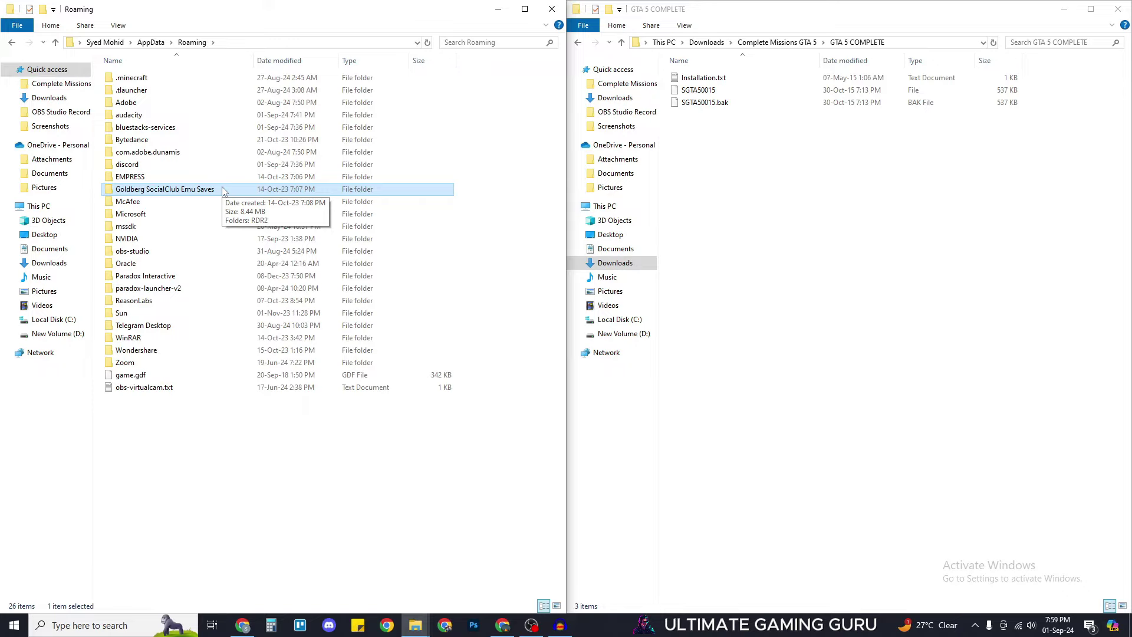
double_click(223, 189)
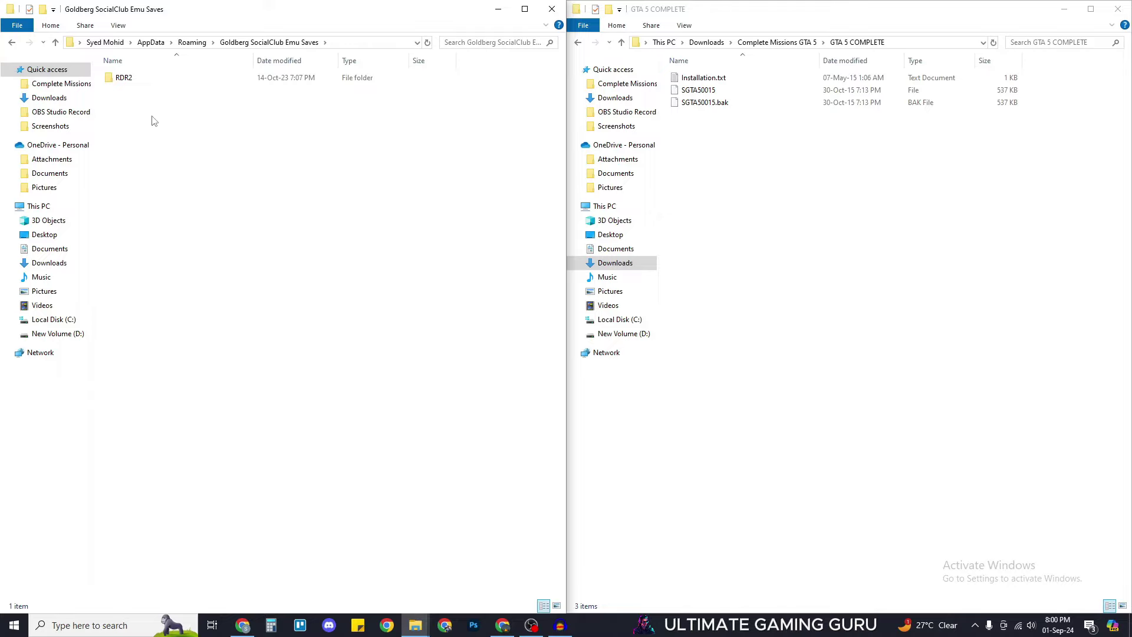
double_click(162, 82)
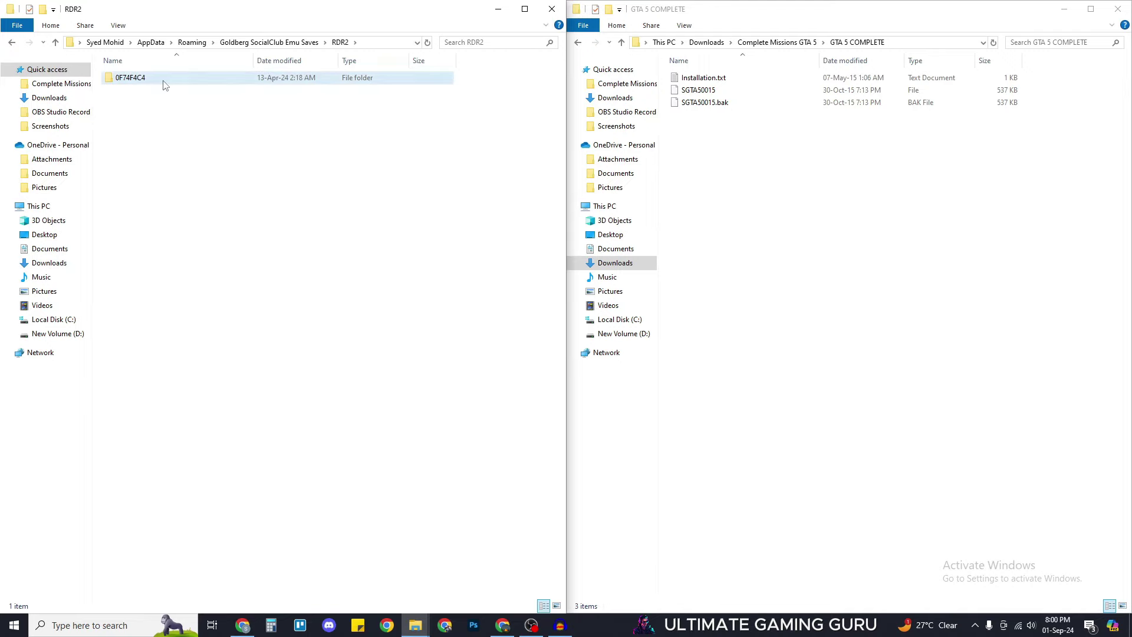
double_click(165, 82)
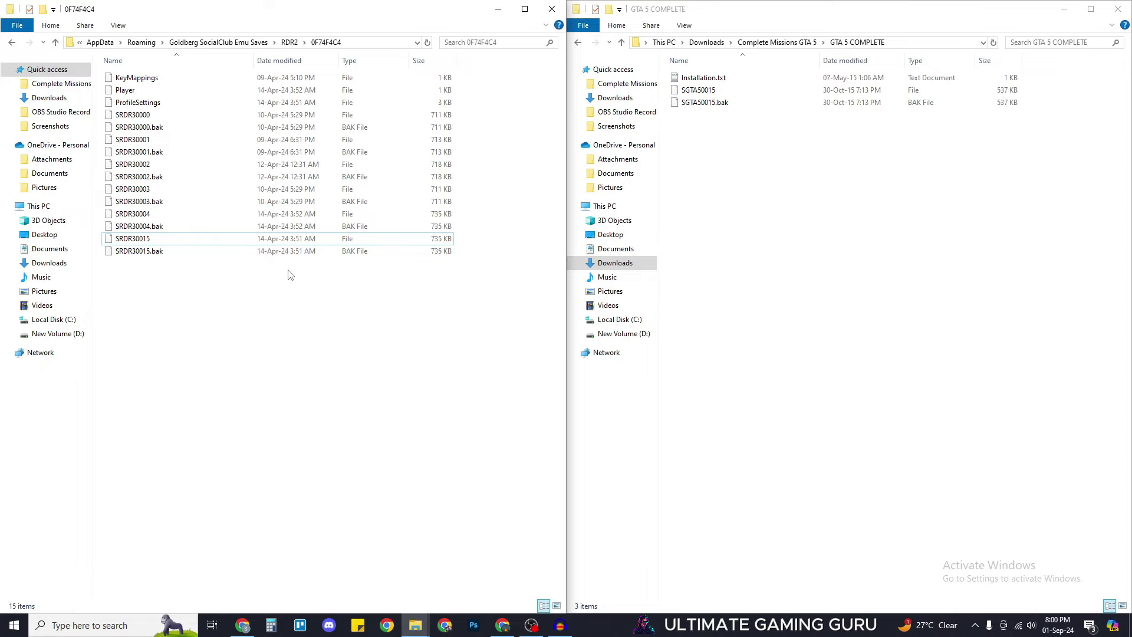
drag(786, 174, 167, 361)
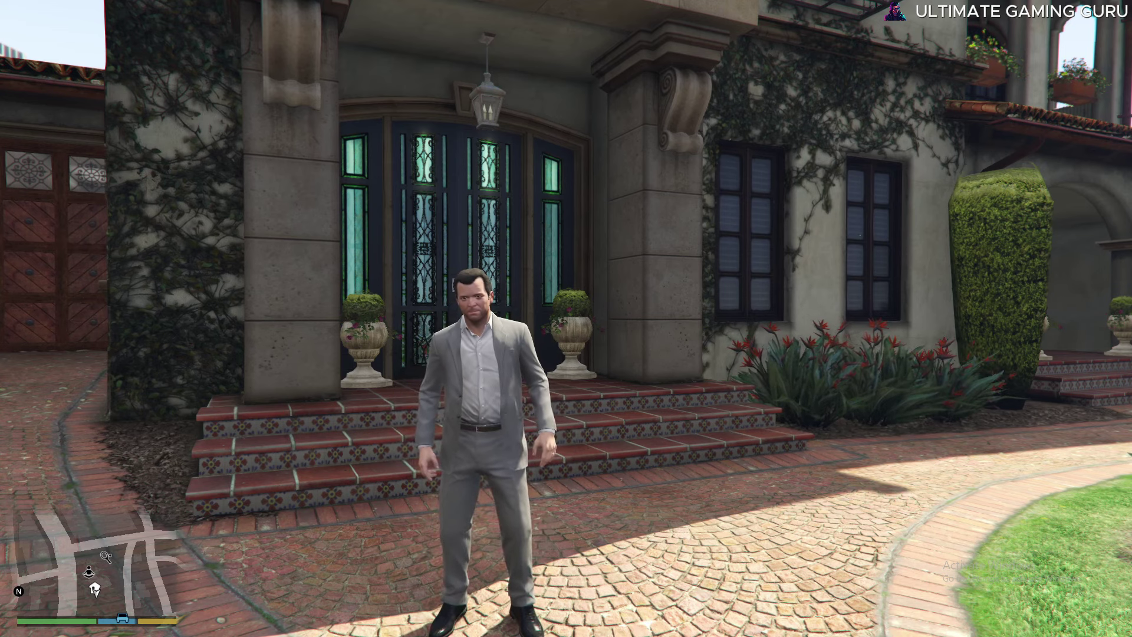
Switch to Grand Theft Auto V, pause the game and enter the Replay Mission list at Prologue.
key(Escape)
key(e)
key(e)
key(e)
key(e)
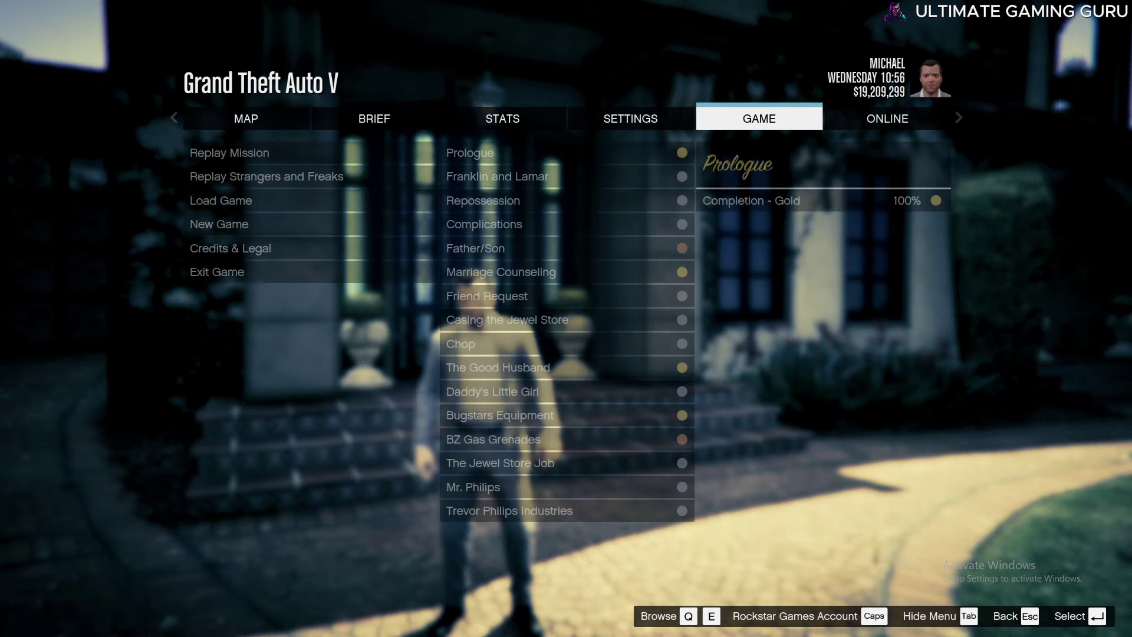
key(Return)
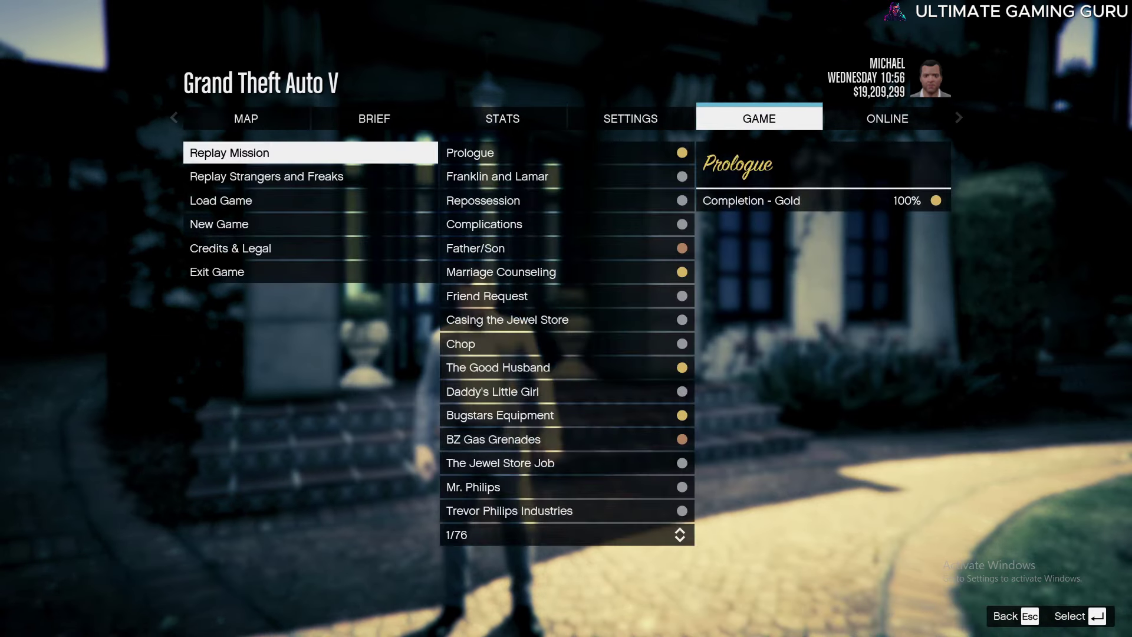
key(Return)
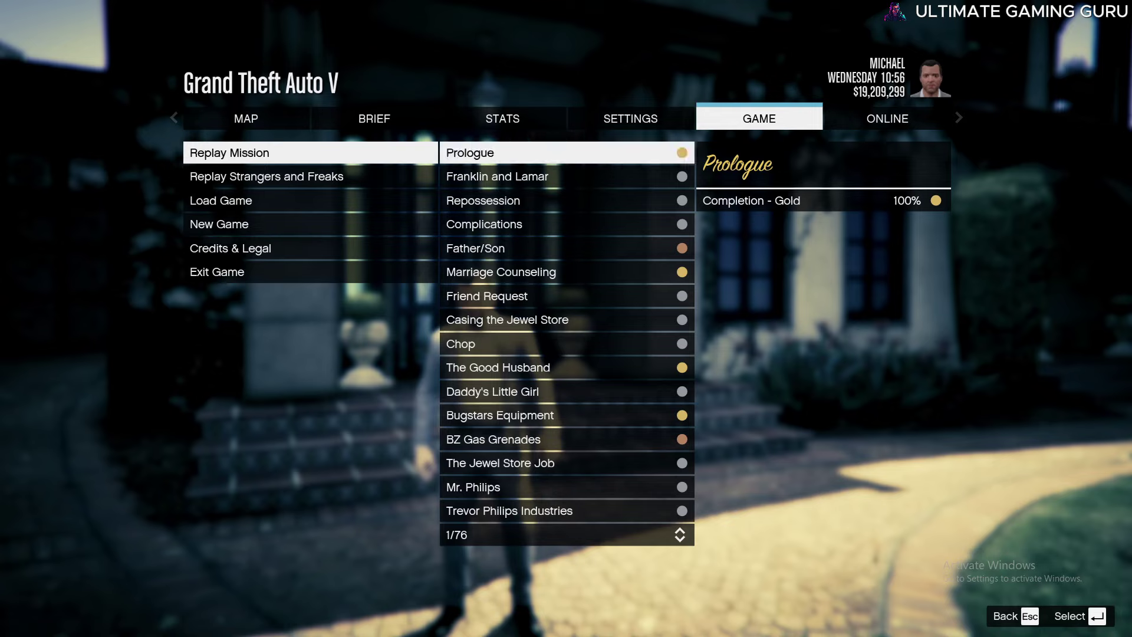
Look through the Replay Mission list from Prologue to Doting Dad to check each mission's completion.
key(Down)
key(Down)
key(Down)
key(Down)
key(Down)
key(Down)
key(Down)
key(Down)
key(Down)
key(Down)
key(Down)
key(Down)
key(Down)
key(Down)
key(Down)
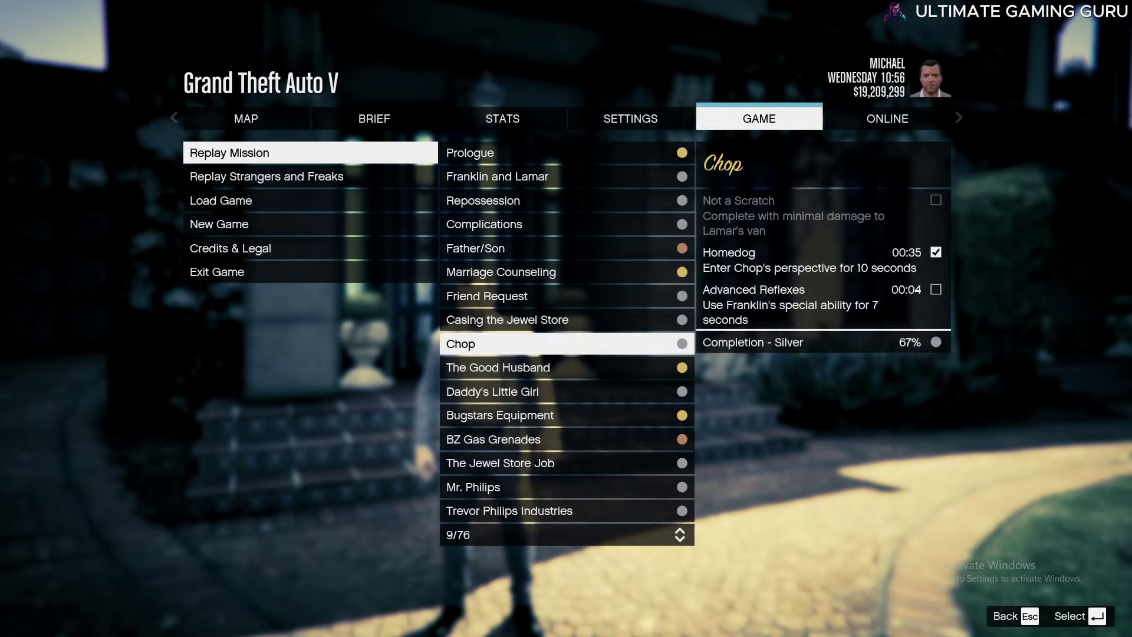
key(Down)
key(Down)
key(Down)
key(Down)
key(Down)
key(Down)
key(Down)
key(Down)
key(Down)
key(Down)
key(Down)
key(Down)
key(Down)
key(Down)
key(Down)
key(Down)
key(Down)
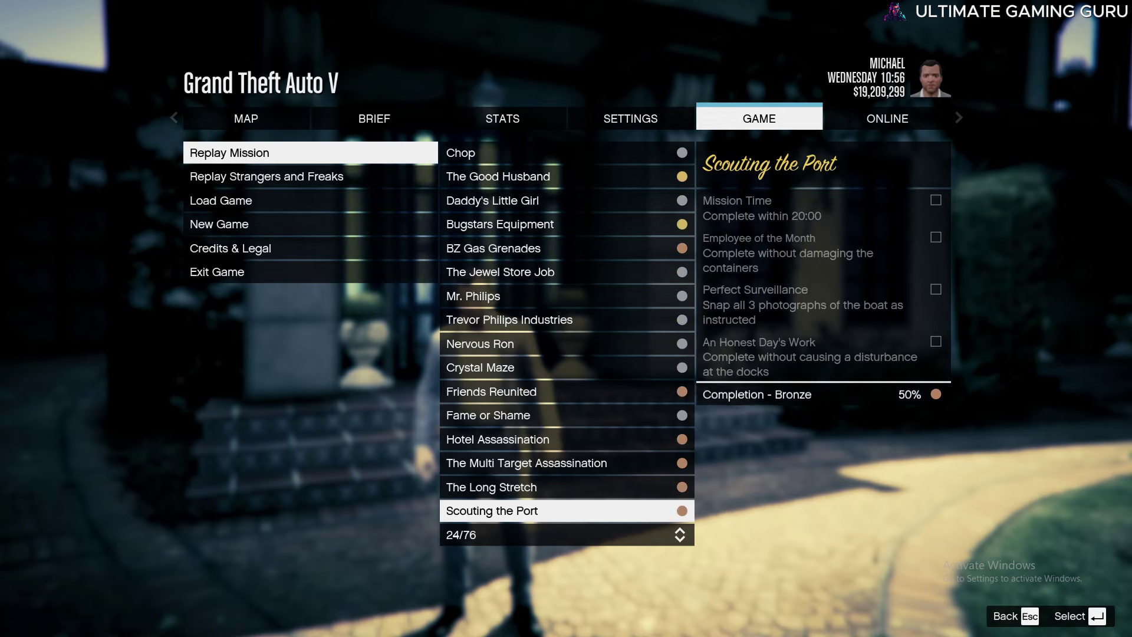
key(Down)
key(Down)
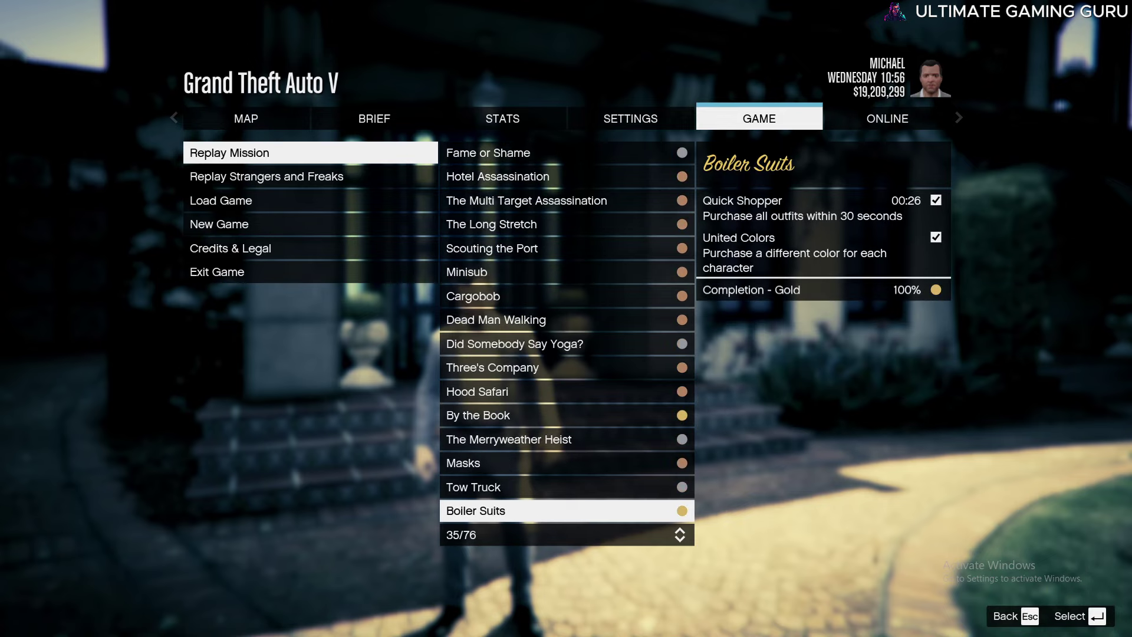
key(Down)
key(Down)
key(Down)
key(Down)
key(Down)
key(Down)
key(Down)
key(Down)
key(Down)
key(Down)
key(Down)
key(Down)
key(Down)
key(Down)
key(Down)
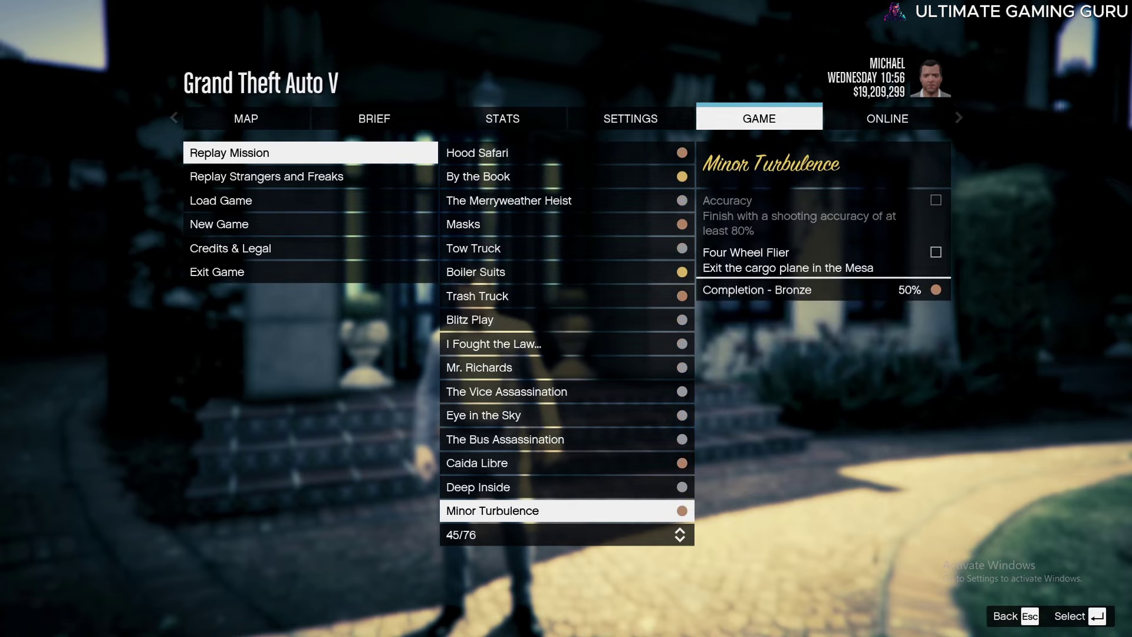
key(Down)
key(Down)
key(Down)
key(Down)
key(Down)
key(Down)
key(Down)
key(Down)
key(Down)
key(Down)
key(Down)
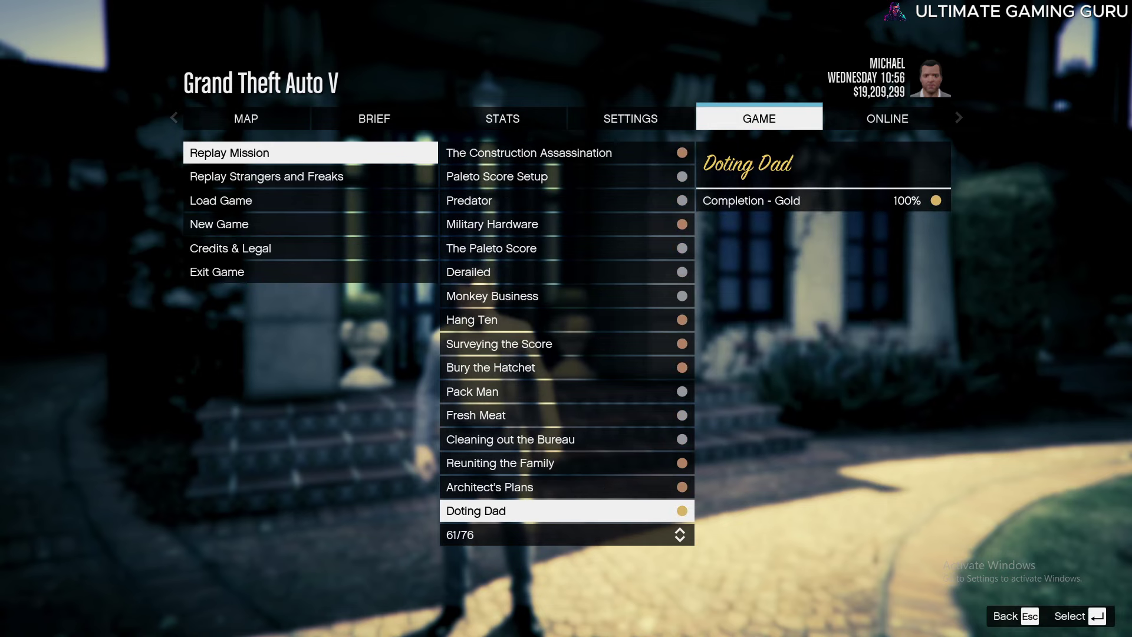